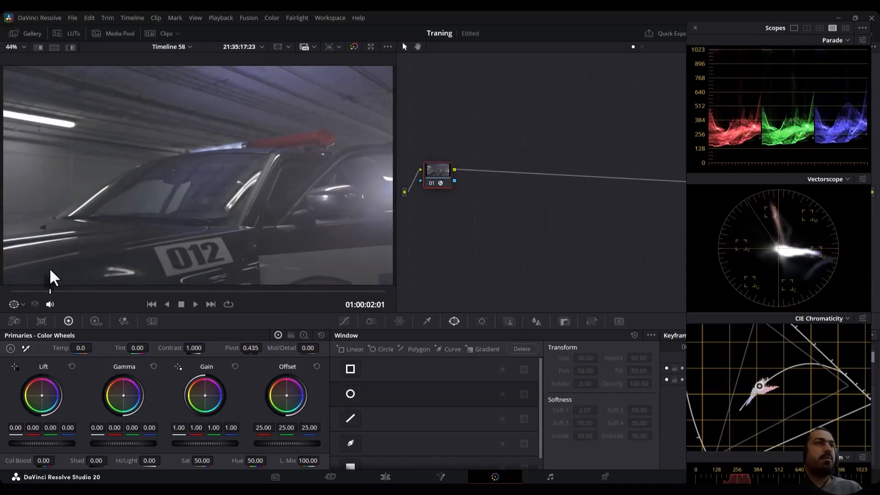
Move the playhead to 01:00:01:04, place node 01 near the source input, and move the scopes off the node graph.
drag(50, 269, 33, 296)
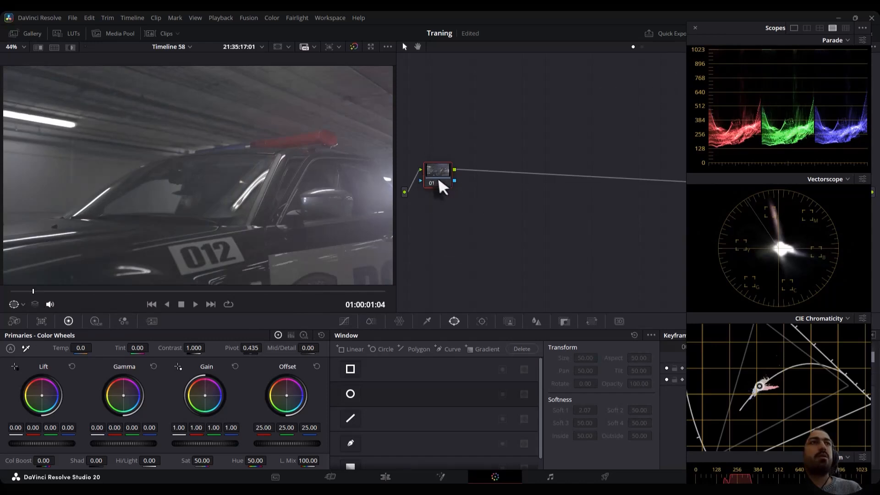
drag(445, 176, 435, 171)
drag(743, 32, 879, 41)
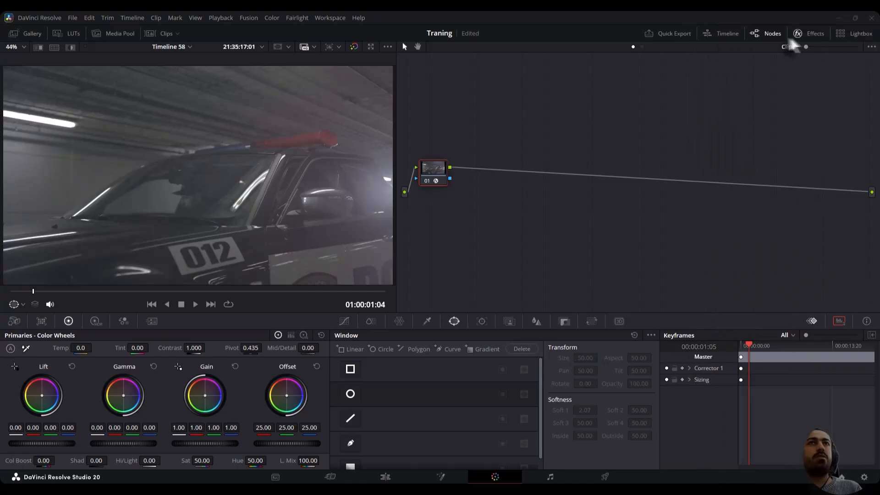
drag(438, 173, 431, 173)
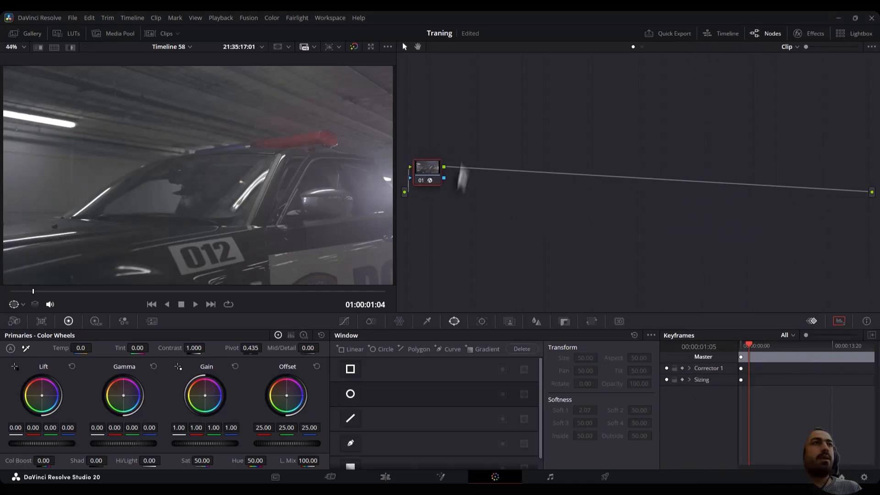
Add a serial node after node 01, expand it into four parallel nodes 02–05, and bring the scopes back.
key(alt+s)
key(alt+p)
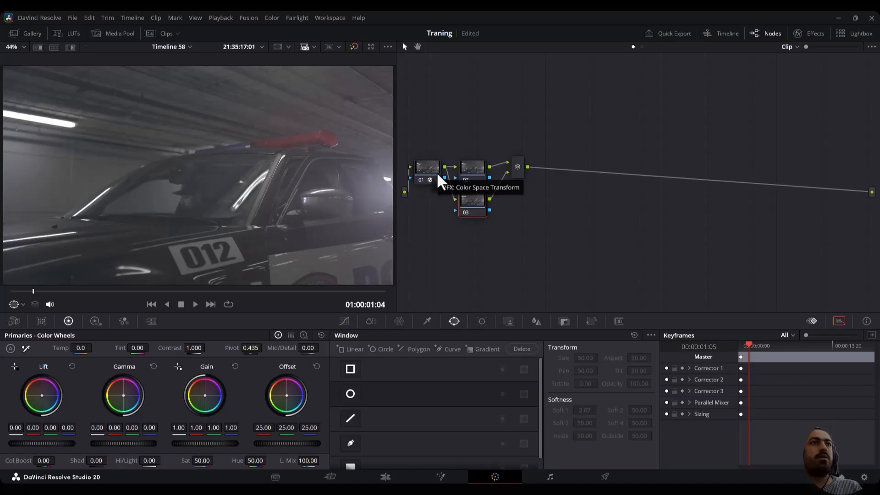
key(alt+p)
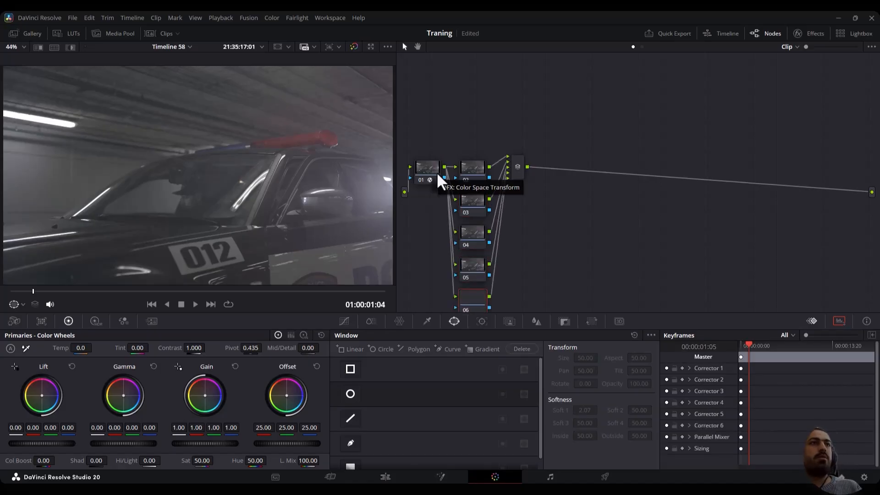
key(alt+p)
drag(507, 195, 483, 165)
drag(879, 32, 739, 20)
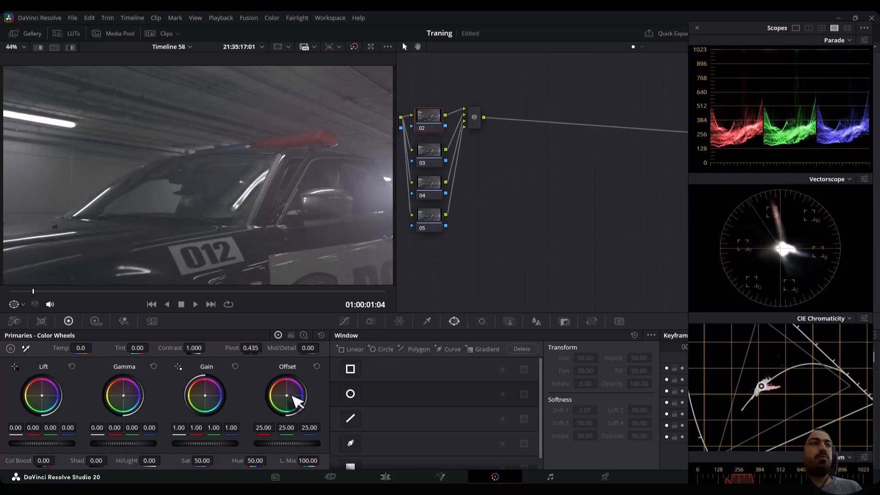
On node 02, raise the master Gain to 1.55 and lower the master Lift to -0.03.
drag(186, 443, 215, 444)
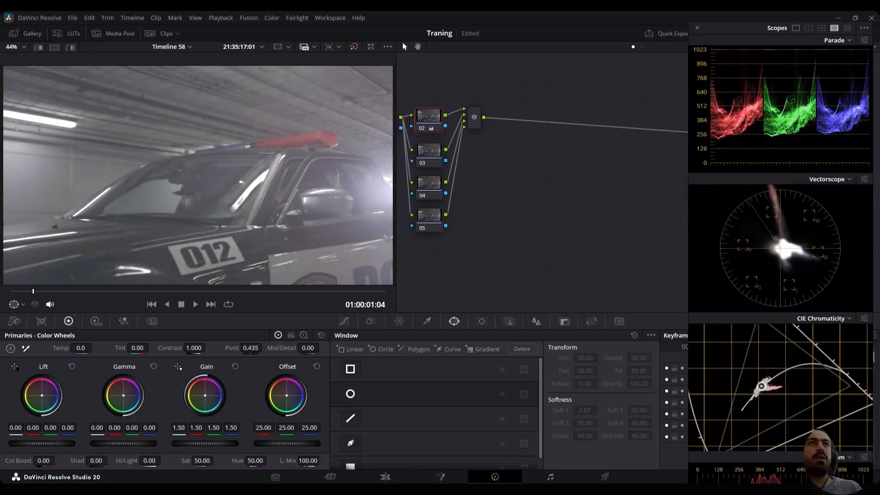
drag(33, 444, 26, 444)
On node 03, add default anchor points to the custom curve and pull the lowest interior point down to deepen the shadows.
click(428, 156)
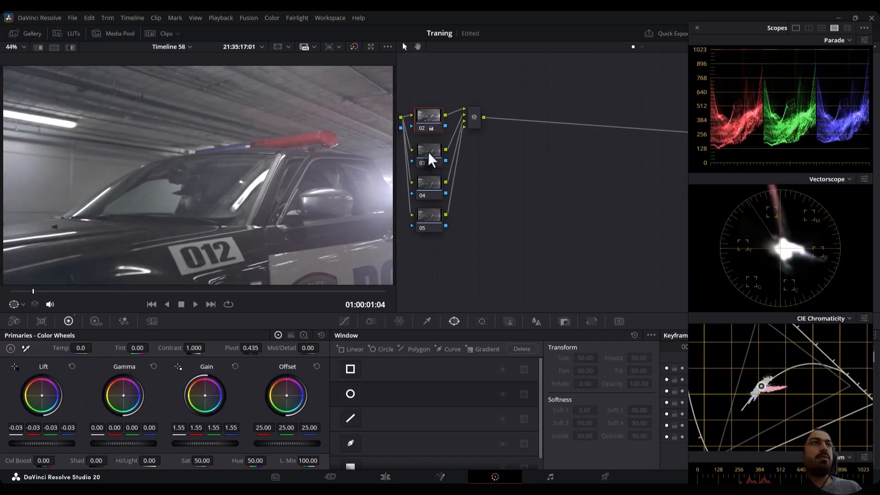
click(344, 321)
right_click(650, 341)
click(666, 375)
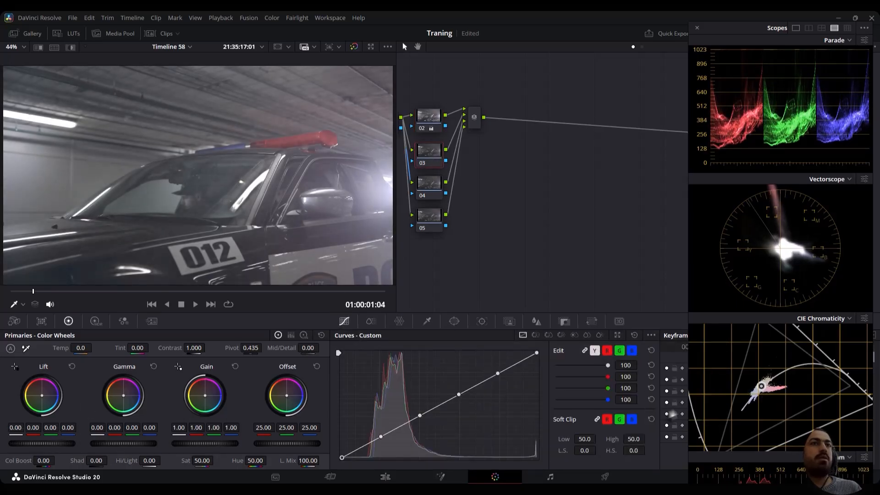
drag(381, 436, 387, 441)
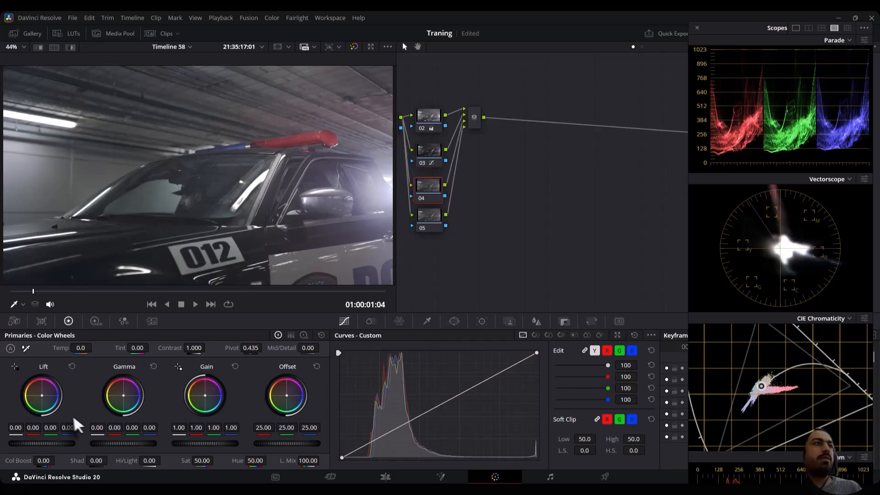
On node 04, set the HDR wheels' Shadow exposure to -0.69 and Light exposure to 0.24.
click(94, 321)
drag(112, 427, 91, 427)
drag(195, 426, 211, 426)
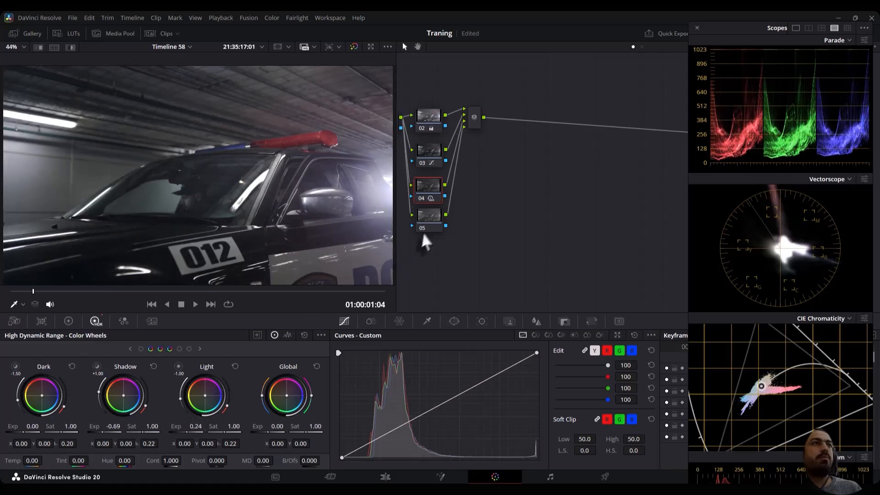
On node 05, raise the Log Shadow wheel to 0.47 and apply a Blur adjustment.
click(69, 320)
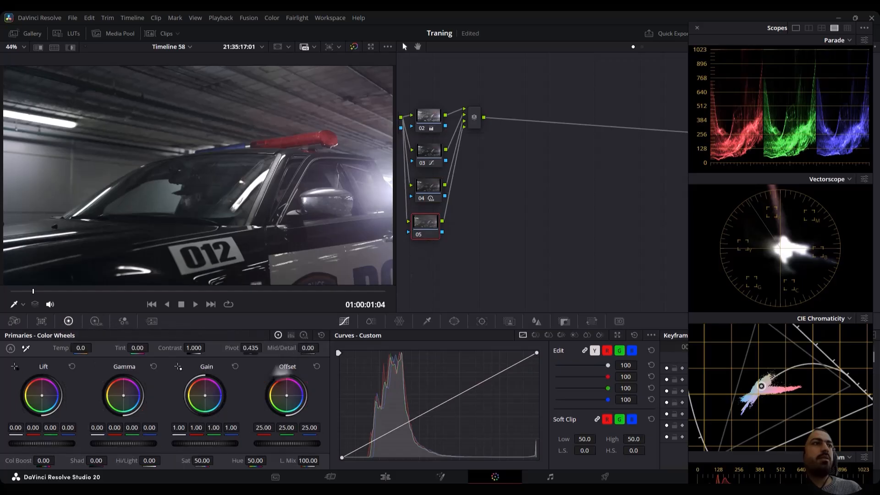
click(303, 335)
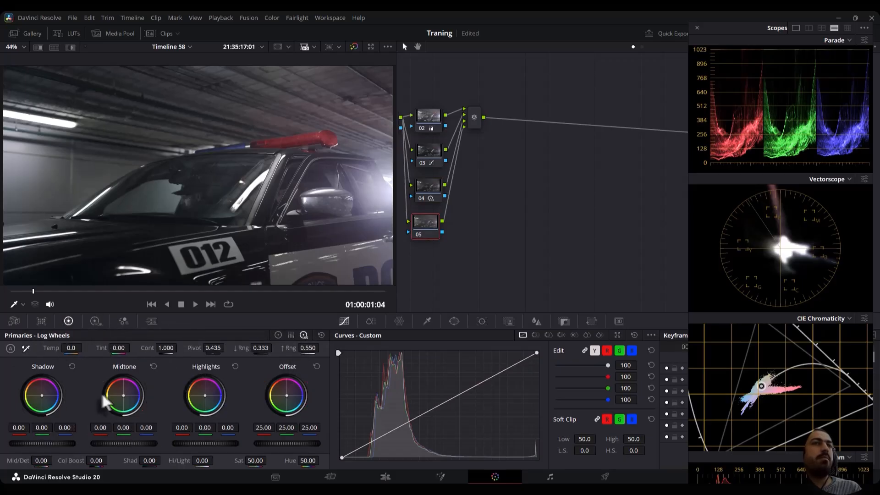
drag(26, 442, 54, 442)
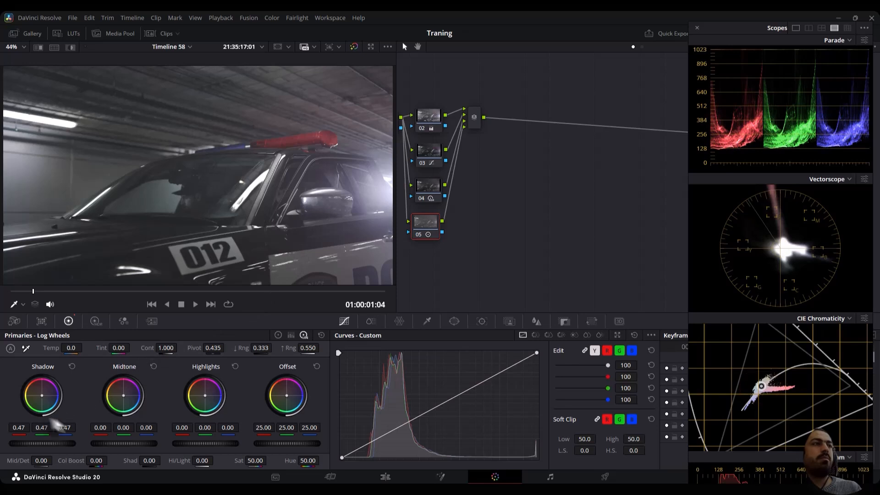
click(536, 321)
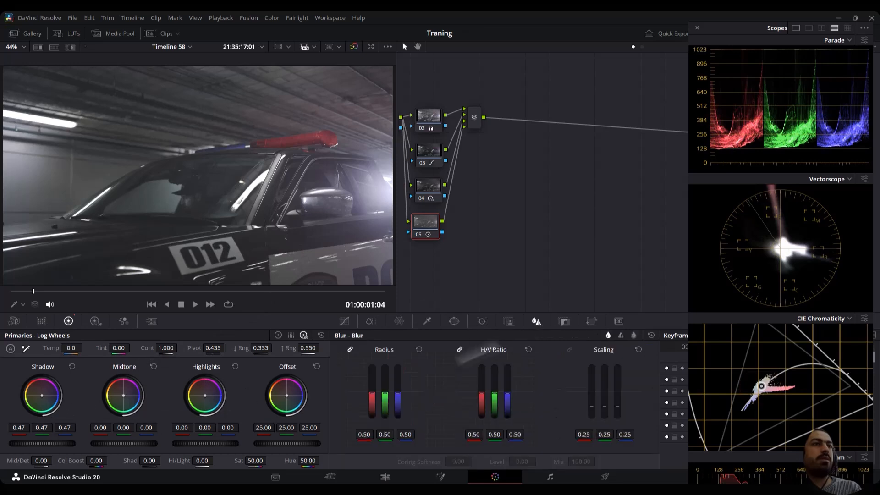
Add serial node 07 after the parallel mixer and pull its custom curve's lowest interior point down to darken the shadows.
drag(474, 123, 464, 147)
key(alt+s)
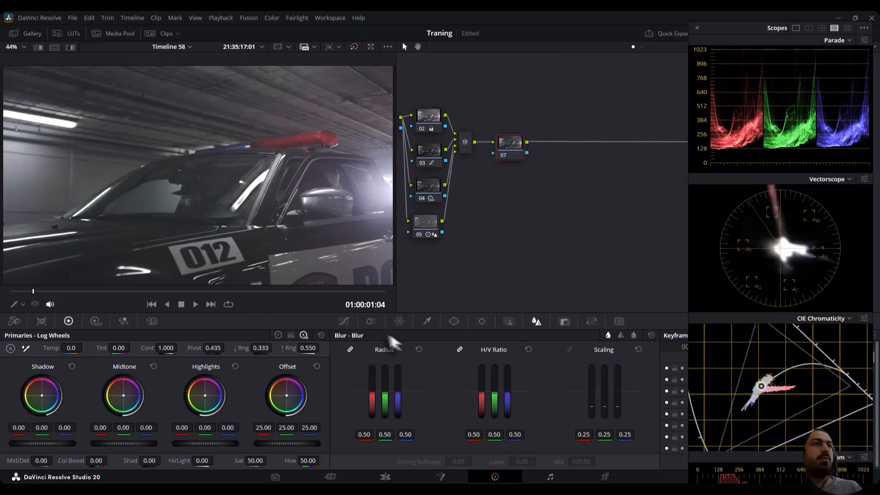
click(344, 321)
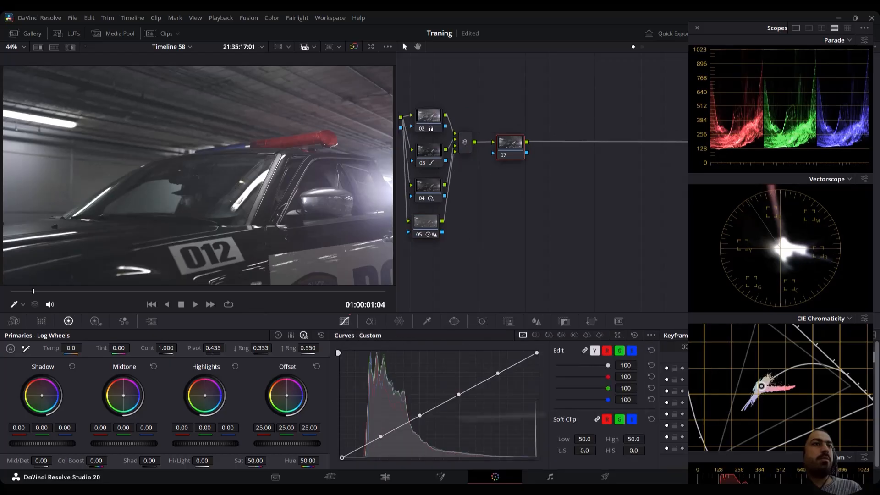
drag(381, 436, 382, 443)
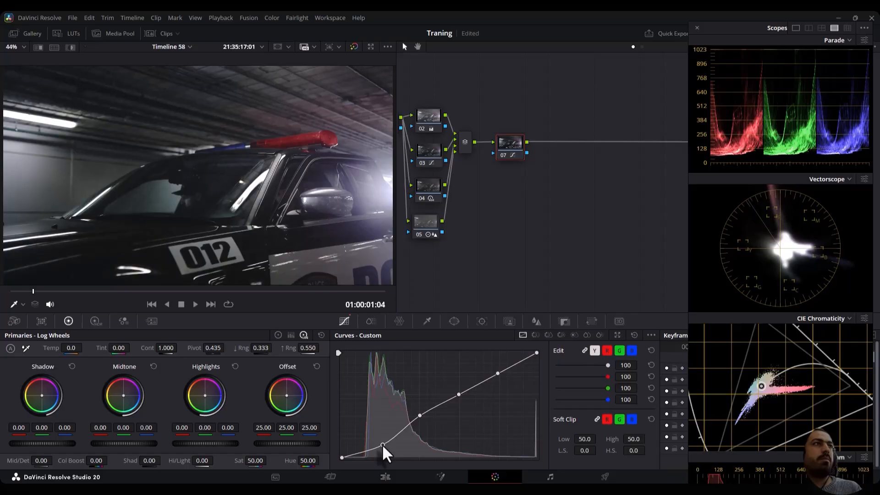
scroll(260, 193, down, 1)
scroll(260, 194, up, 2)
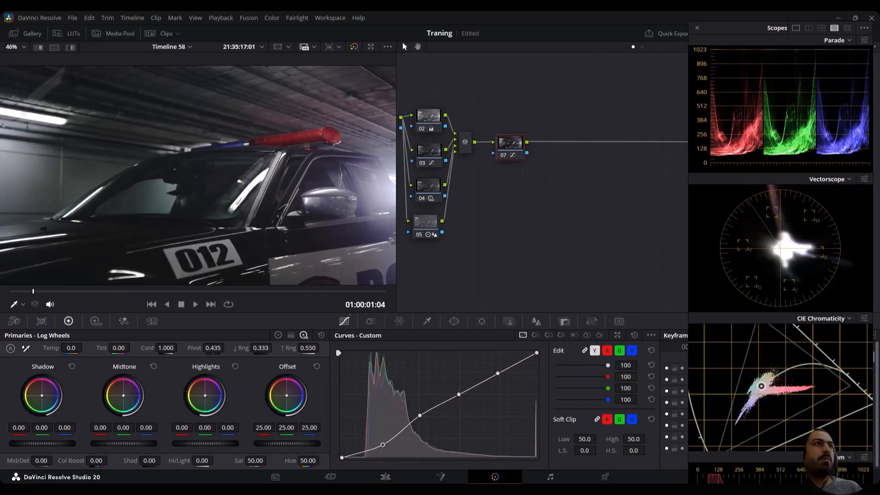
Add serial node 08 after node 07 and set its overall ColorSlice saturation to 1.00.
key(alt+s)
click(371, 321)
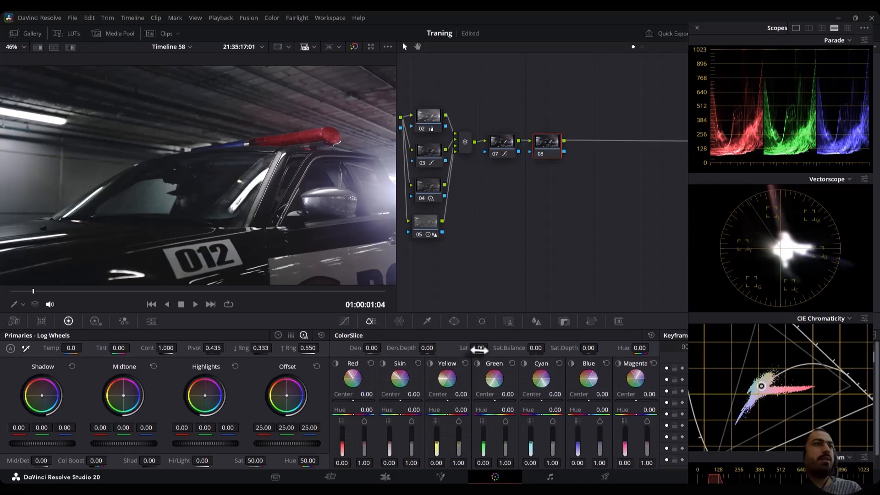
drag(479, 349, 527, 349)
Add serial node 09 and, at frame 01:00:02:12, shift Gamma toward teal with red -0.07, green 0.02 and blue 0.02.
key(alt+s)
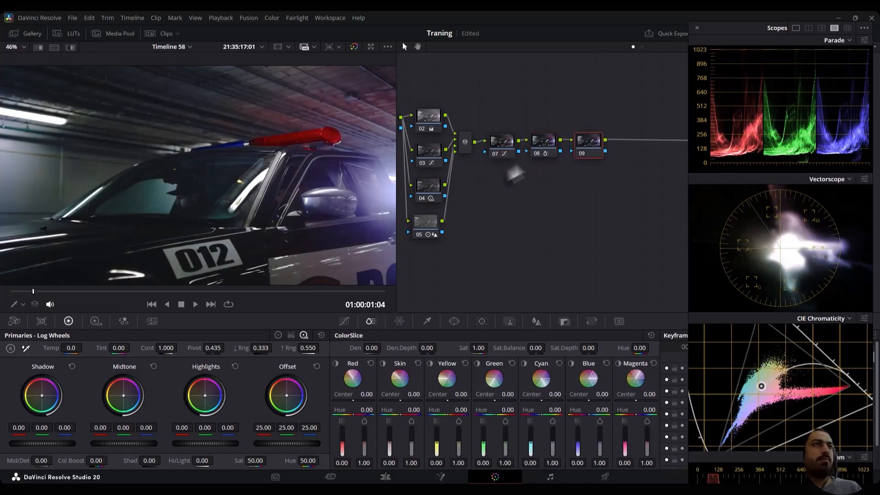
click(229, 290)
drag(246, 296, 58, 291)
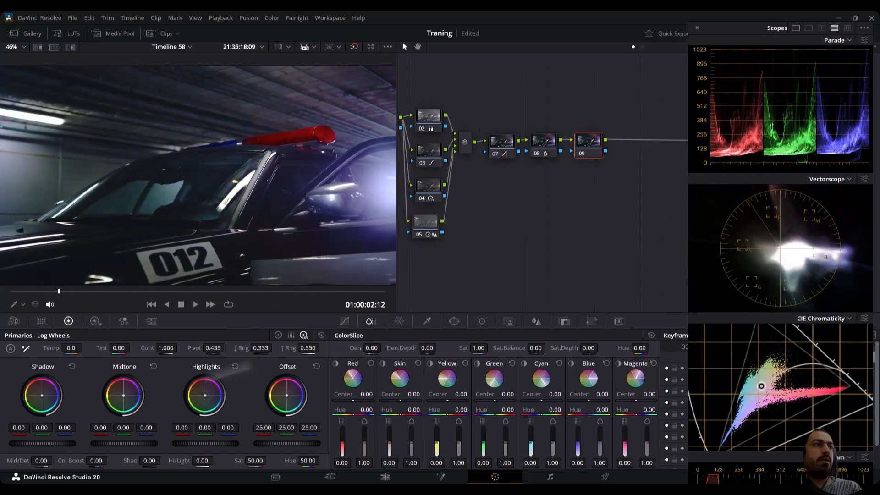
click(278, 335)
drag(125, 403, 128, 412)
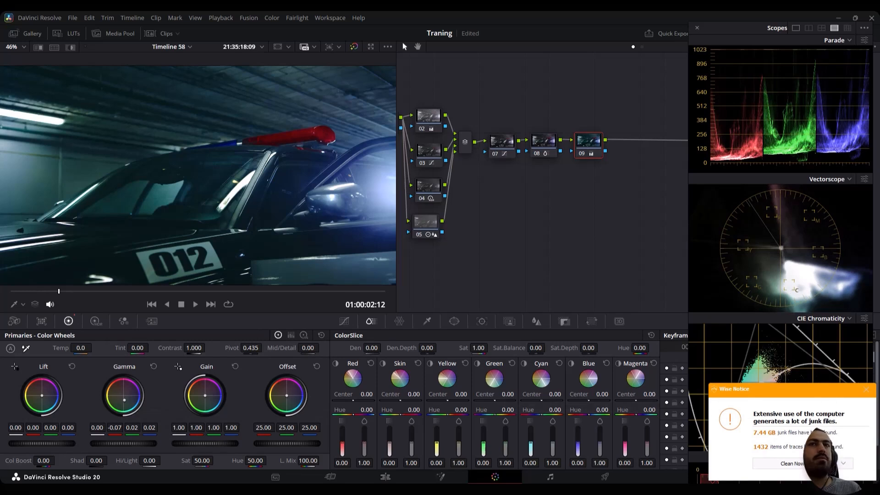
click(866, 389)
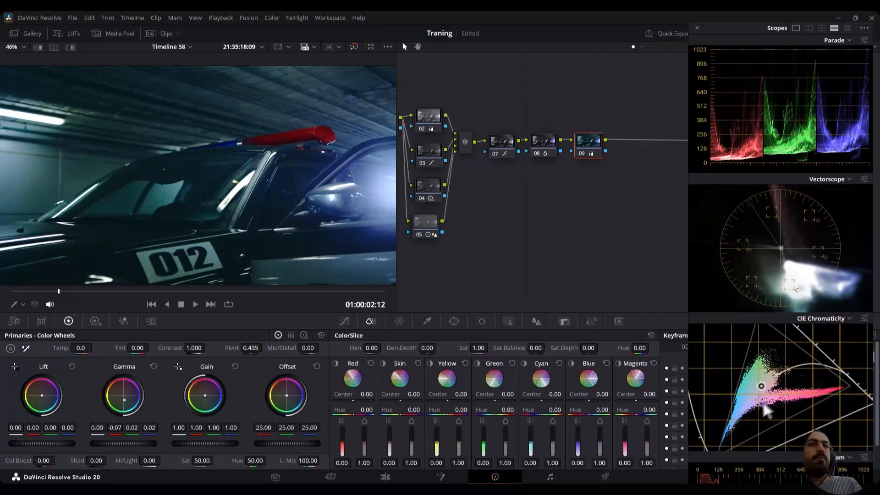
Add serial node 10 and set ColorSlice Cyan to density 0.59, saturation 0.75 and Blue to density 0.74, saturation 0.71.
key(alt+s)
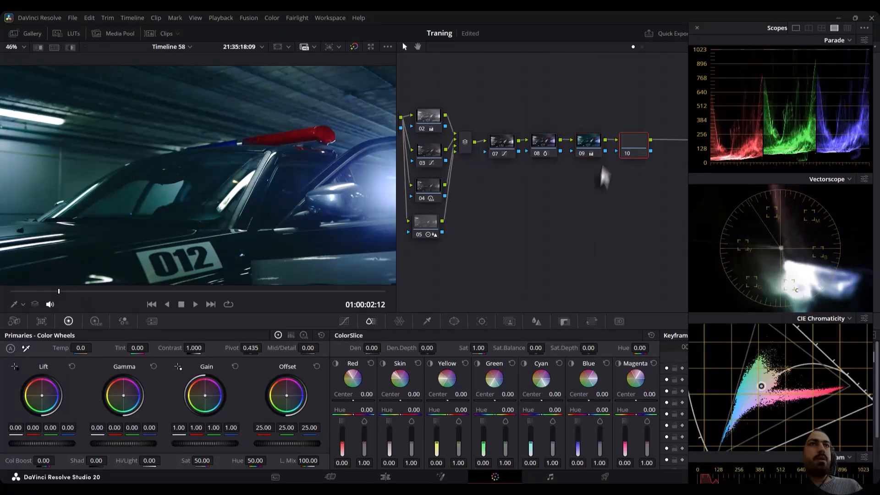
mouse_move(531, 443)
mouse_down()
mouse_move(531, 433)
mouse_move(578, 433)
mouse_move(552, 447)
mouse_move(600, 447)
mouse_up()
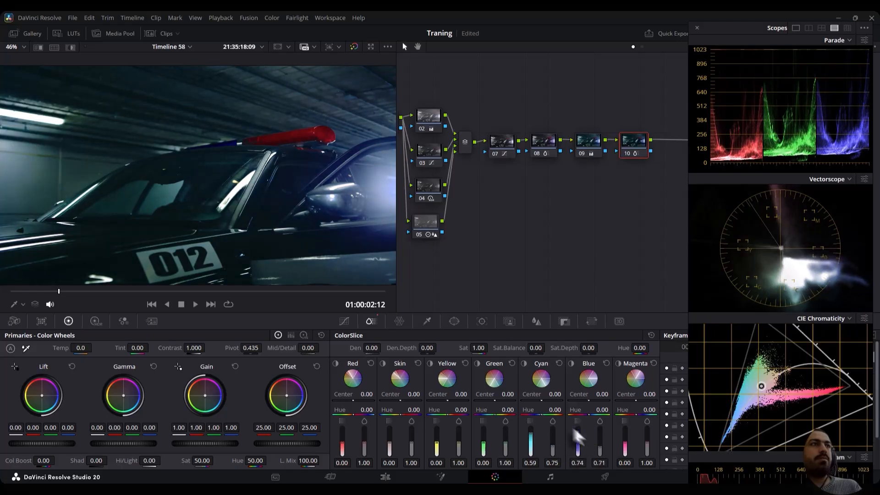
On new serial node 11, set ColorSlice Red density 0.12, Red saturation 0.83, Cyan hue -0.04 and Blue hue 0.44, and adjust the blue and cyan saturation.
key(alt+s)
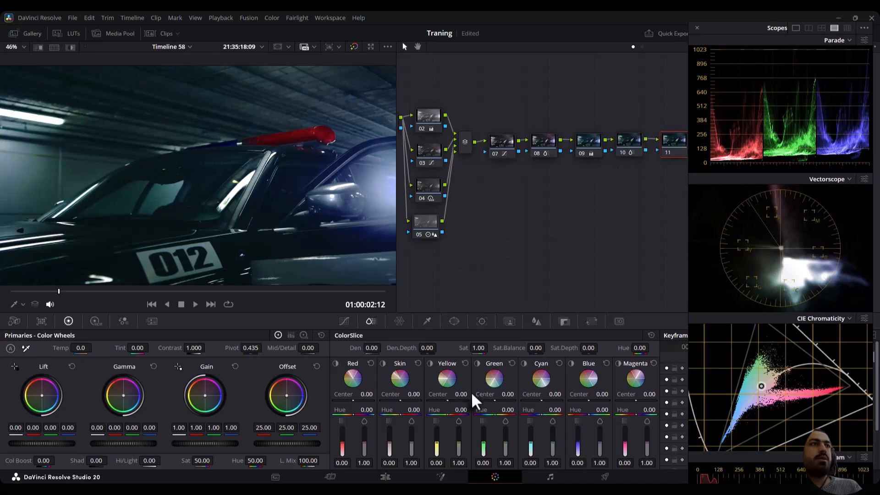
mouse_move(342, 447)
mouse_down()
mouse_move(365, 451)
mouse_move(343, 442)
mouse_up()
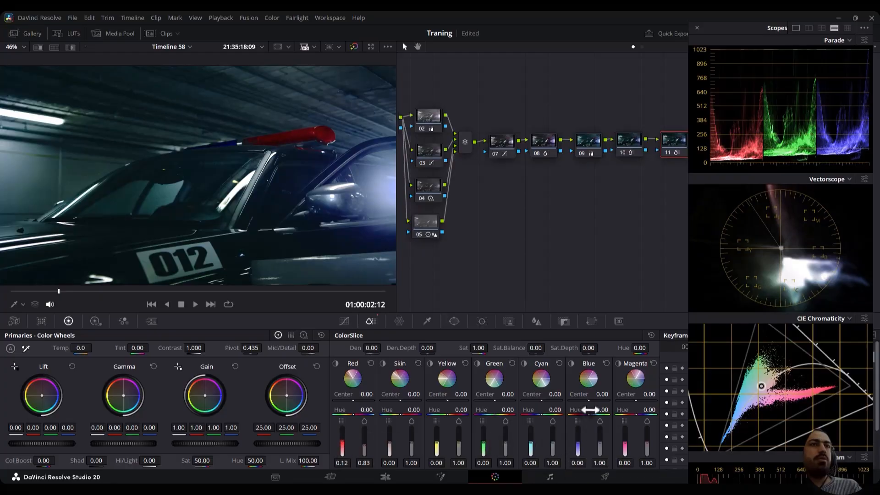
drag(590, 409, 613, 409)
drag(550, 410, 543, 410)
drag(604, 415, 602, 415)
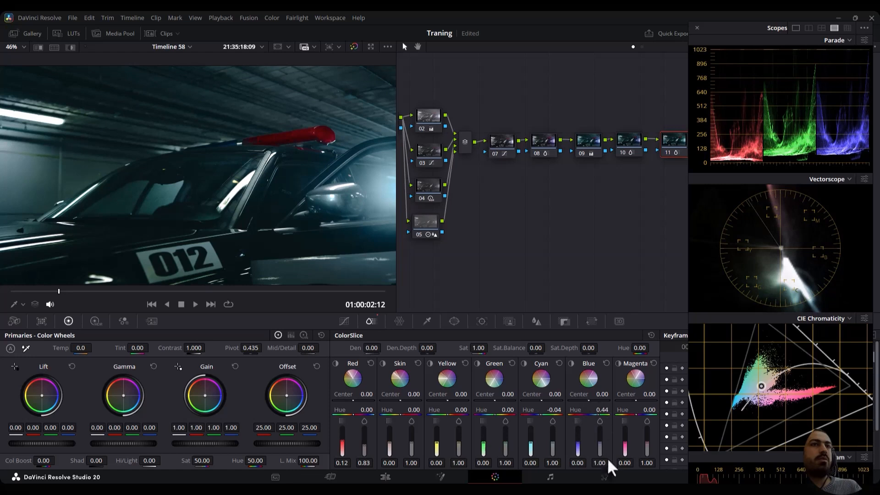
drag(599, 446, 553, 449)
Add serial node 12 after node 11, place it in a second row below node 07, and move the scopes aside.
key(alt+s)
drag(673, 151, 456, 200)
drag(747, 29, 878, 34)
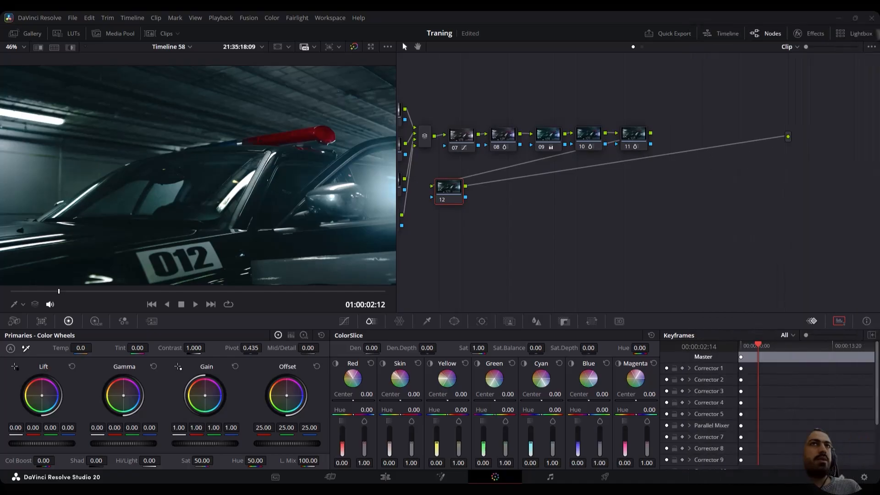
Search the effects library for "glo", apply Glow to node 12, and adjust the effect's settings.
click(811, 34)
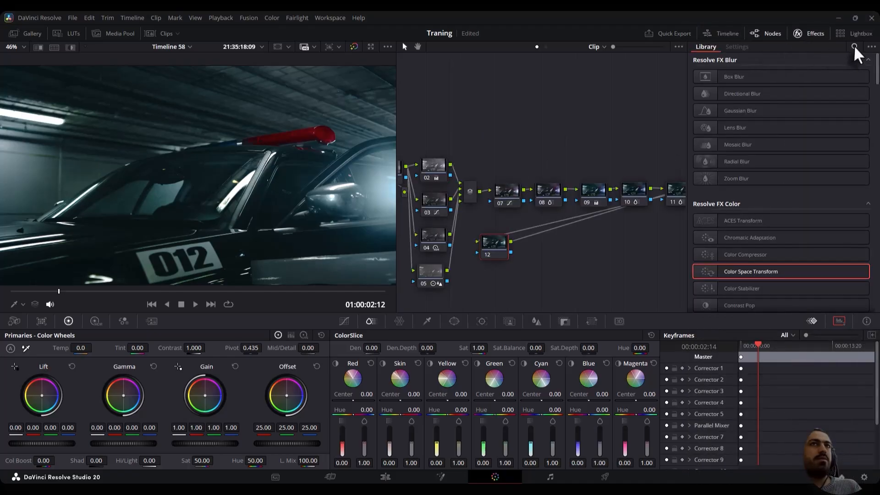
click(854, 47)
text(glo)
drag(729, 99, 497, 240)
drag(797, 108, 787, 109)
mouse_move(767, 158)
mouse_down()
mouse_move(783, 159)
mouse_move(775, 161)
mouse_up()
Add layer node 13 alongside the Glow node.
key(alt+s)
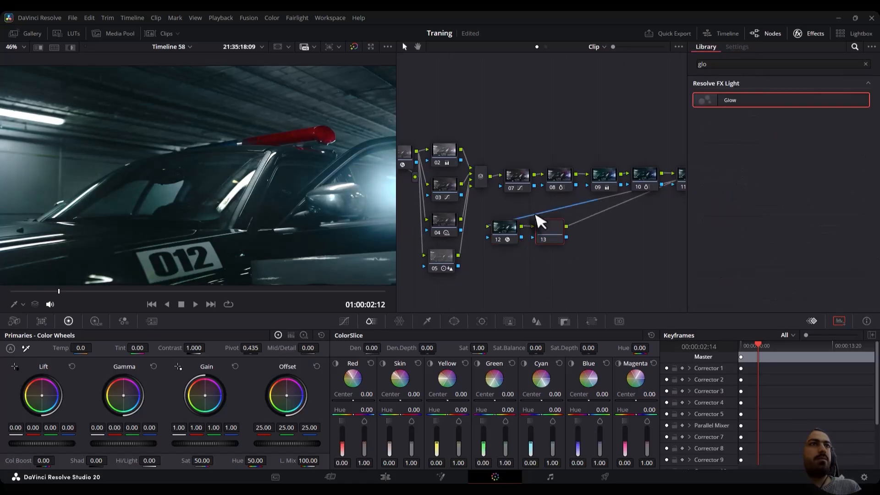
key(alt+l)
Clear the effects search and apply Lens Reflections to node 13.
click(866, 64)
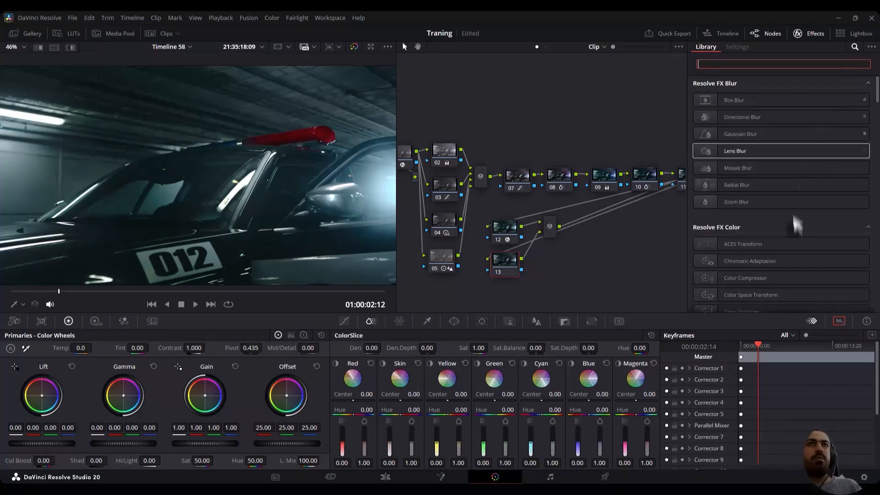
scroll(796, 218, down, 10)
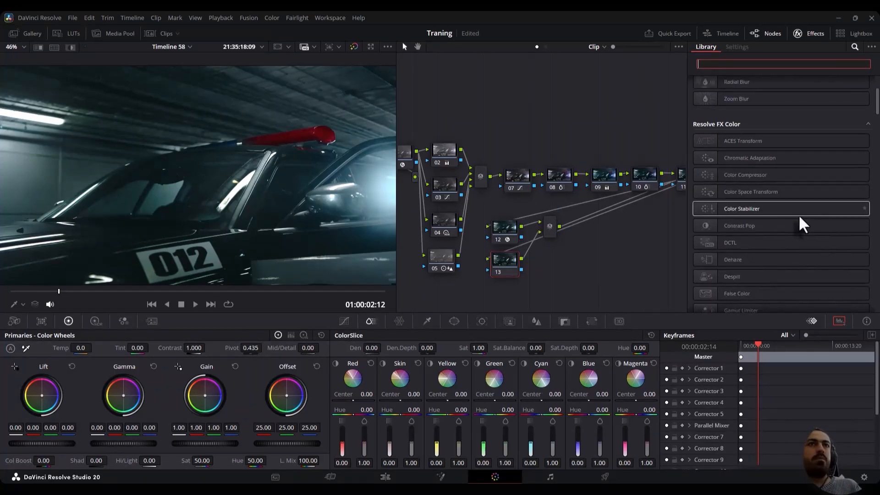
scroll(795, 220, down, 10)
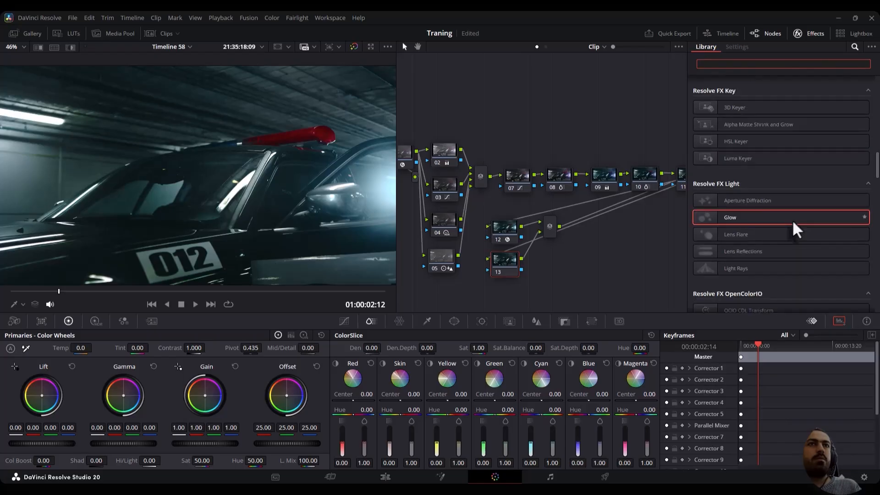
drag(725, 183, 504, 261)
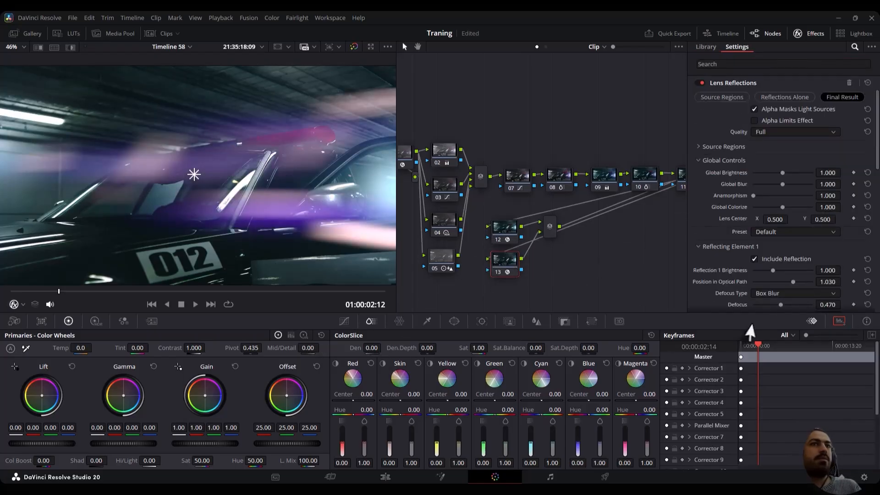
Lower the Lens Reflections Global Blend to 0.109, preview the clip, and return the playhead to 01:00:00:00.
scroll(709, 268, down, 10)
scroll(718, 297, down, 2)
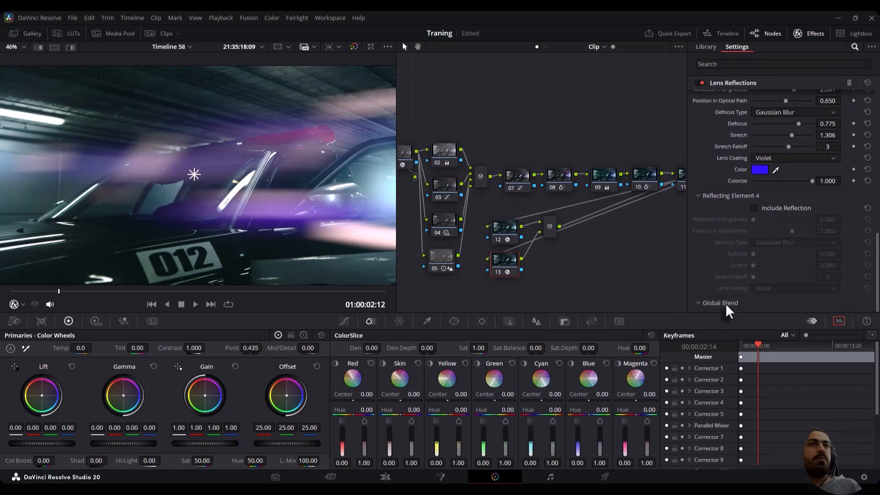
scroll(752, 303, down, 1)
drag(757, 303, 760, 304)
click(195, 304)
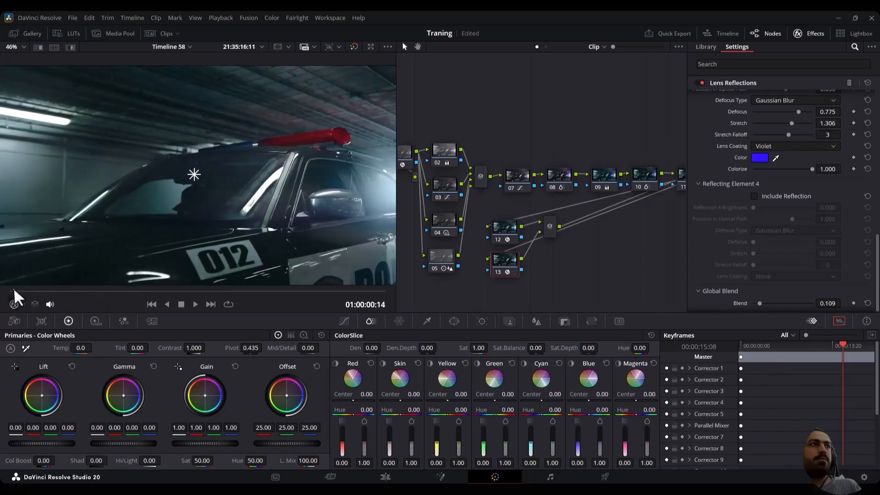
drag(299, 313, 2, 298)
Add layer node 14 below node 13 and apply Aperture Diffraction to it.
key(alt+p)
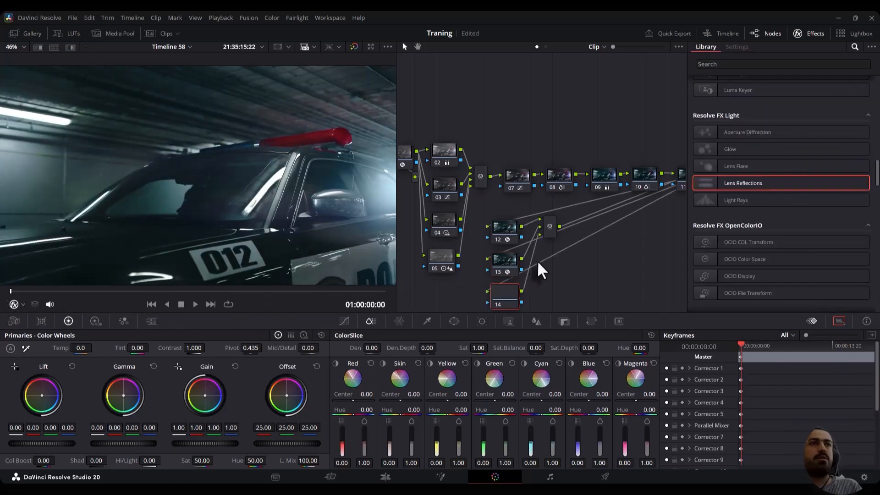
drag(736, 133, 508, 297)
scroll(751, 220, up, 2)
click(778, 153)
click(774, 202)
Set the Aperture Diffraction H vs V Ratio to 0.519, Angle -87.9, Chroma Shift -0.355, Result Gamma 1.411 and Brightness 0.302.
scroll(777, 152, down, 1)
scroll(757, 224, down, 2)
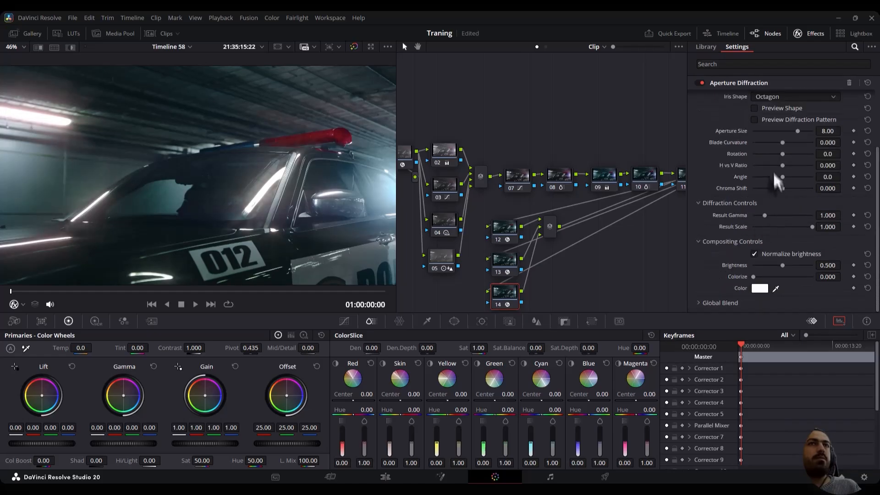
drag(780, 177, 798, 169)
drag(757, 215, 775, 214)
drag(782, 265, 766, 262)
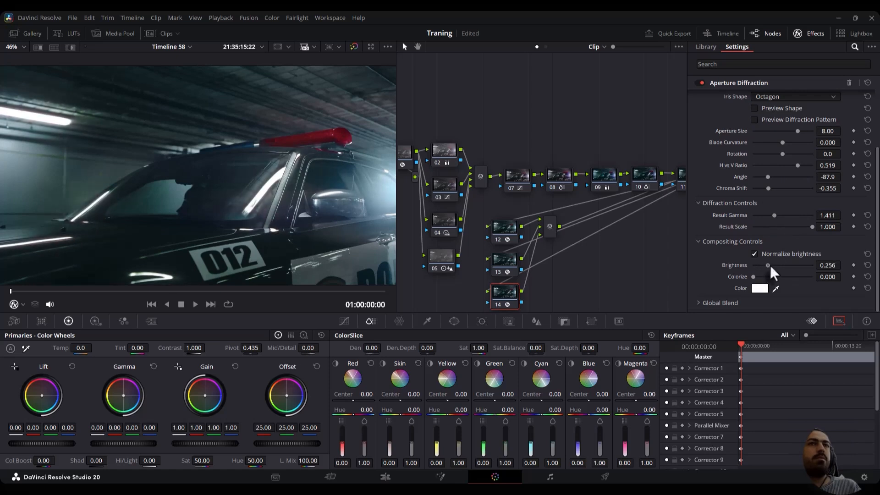
Set the Aperture Diffraction color to pale pink #ffe4d8 and check the effect at 01:00:19:00.
click(761, 288)
click(519, 243)
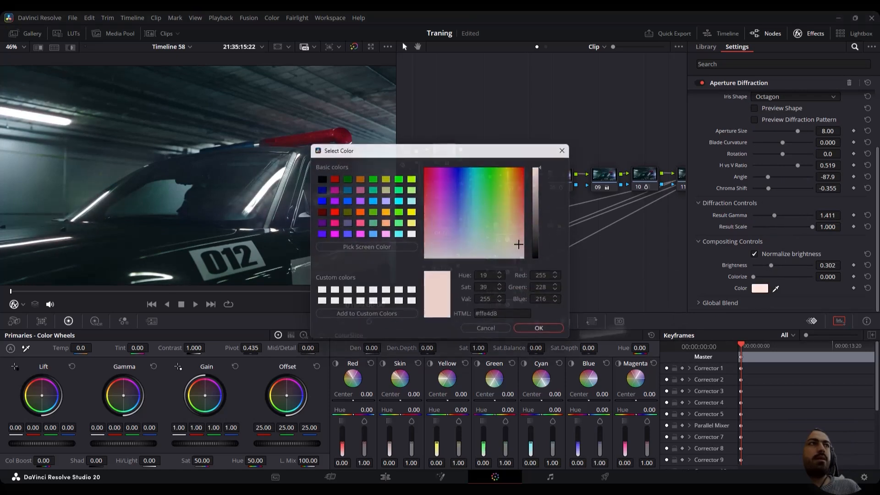
click(534, 328)
drag(251, 292, 378, 301)
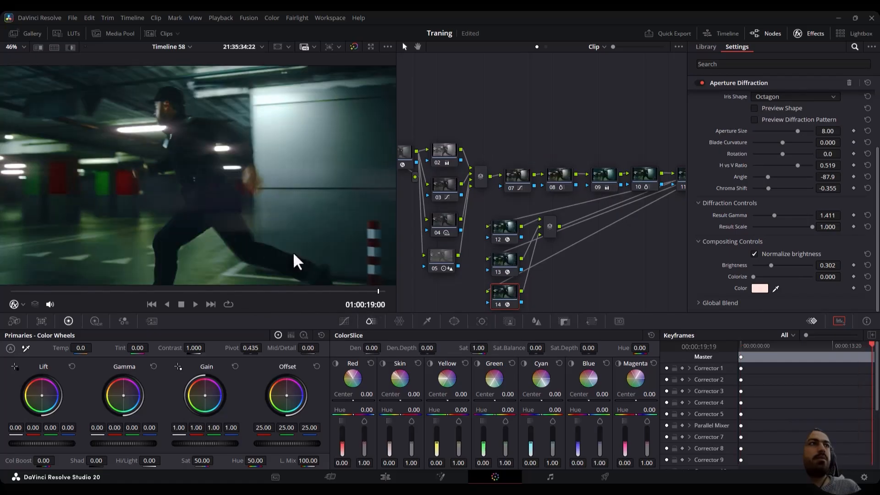
scroll(642, 275, down, 1)
scroll(721, 286, down, 1)
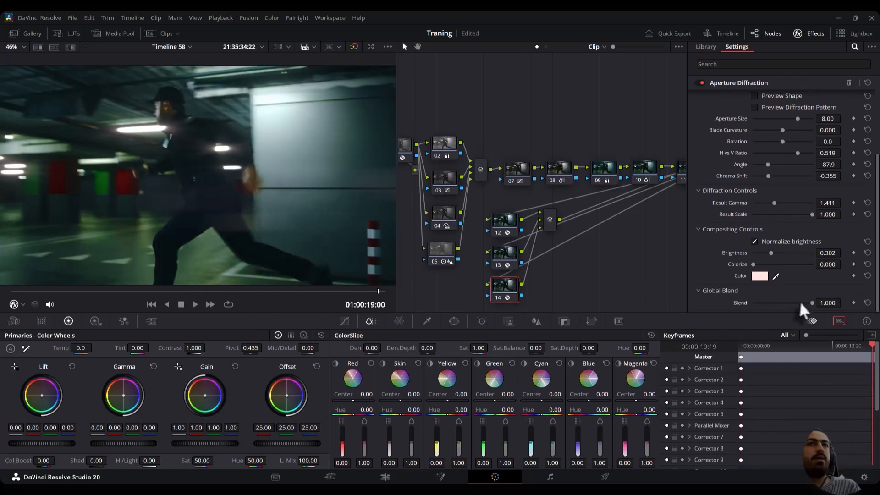
Add layer node 15 below the Aperture Diffraction node and find the blur effects in the library.
key(alt+p)
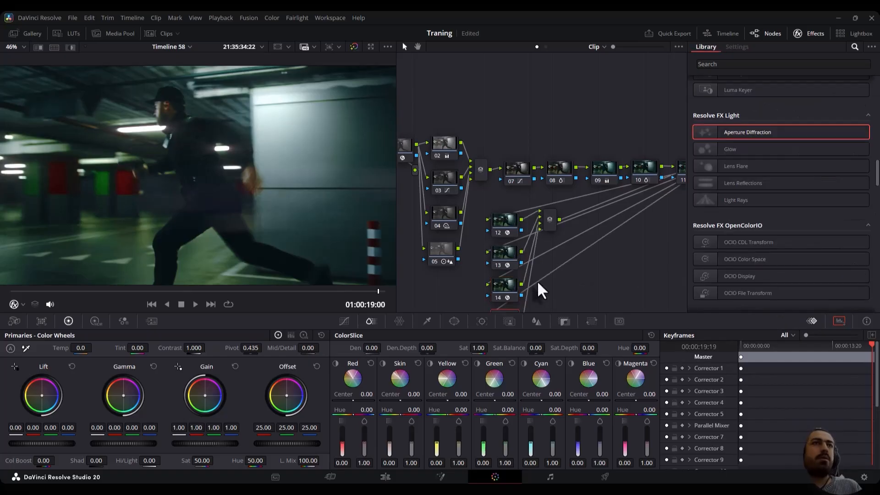
scroll(749, 236, up, 6)
scroll(749, 227, up, 8)
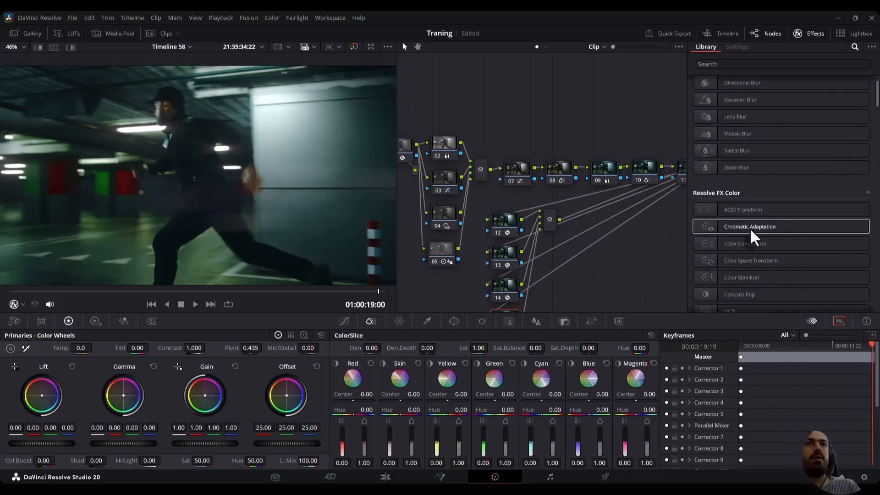
drag(705, 187, 501, 306)
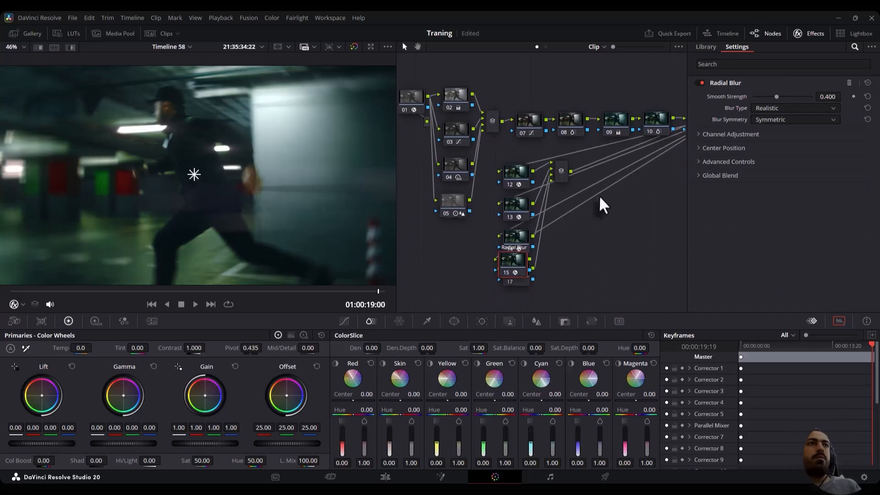
click(706, 47)
drag(743, 117, 752, 124)
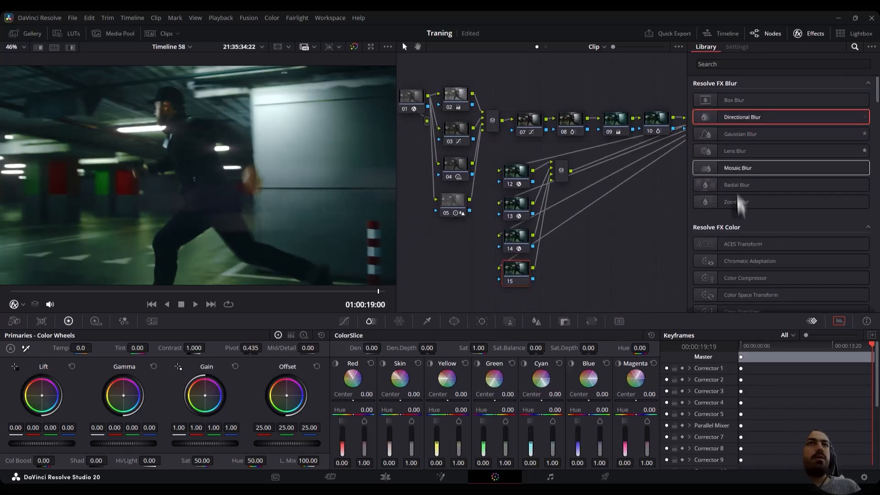
Apply Radial Blur to node 15 outside a large inverted circle window with softness 3.06, with Global Blend at 0.752.
drag(731, 188, 514, 270)
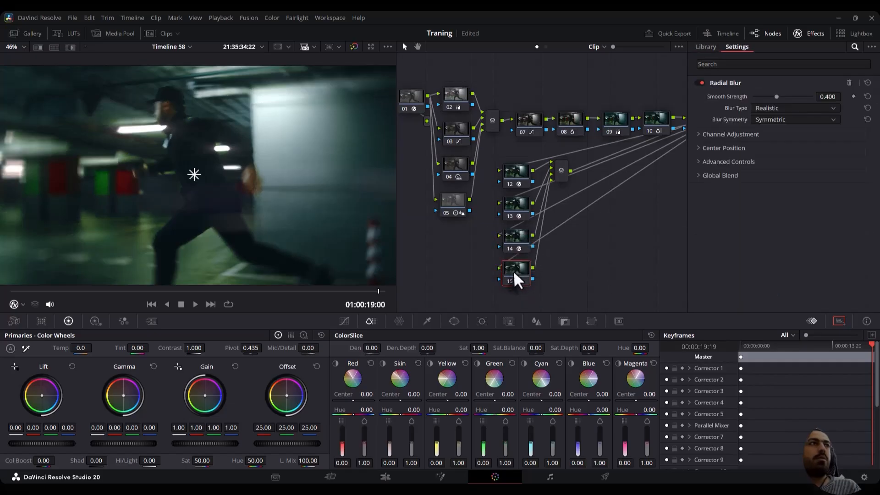
click(454, 321)
click(350, 393)
drag(254, 231, 391, 184)
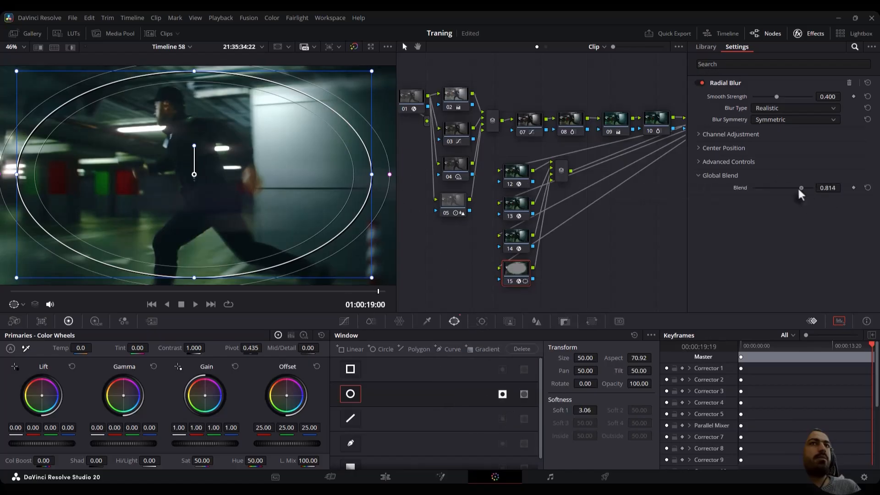
drag(523, 244, 516, 213)
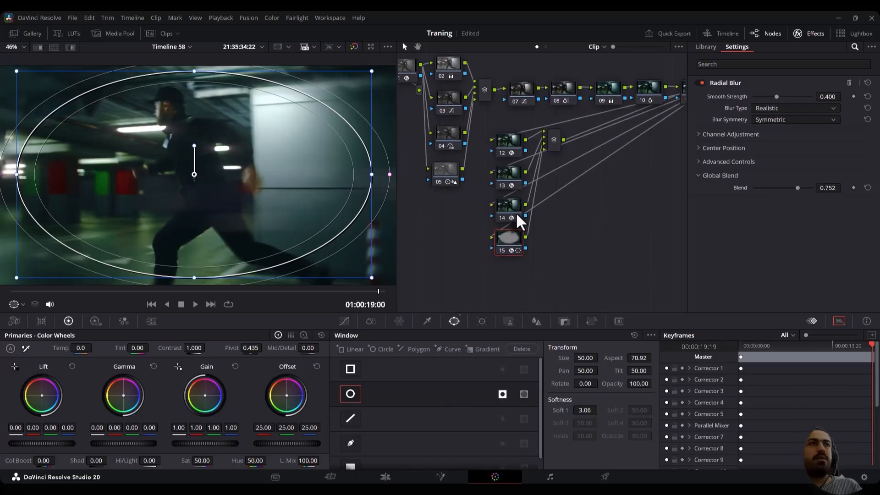
Add layer node 16 below node 15 and apply Directional Blur to it, viewing the frame at 01:00:00:22.
key(alt+s)
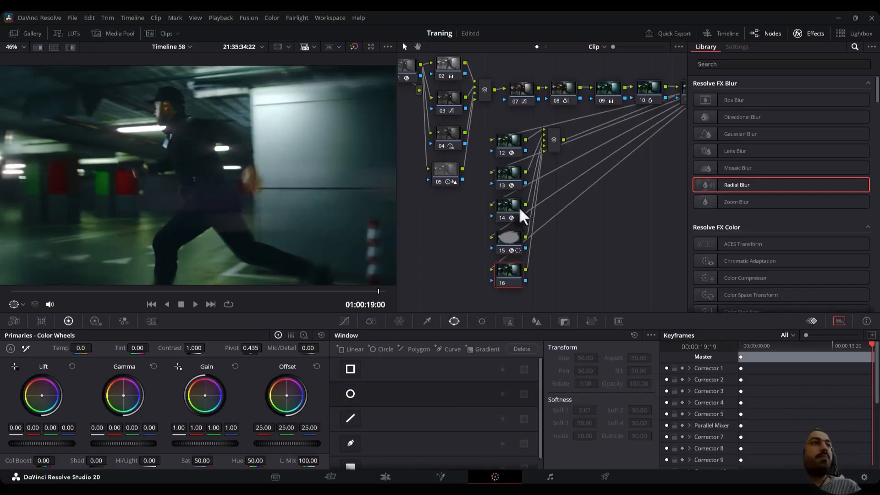
drag(115, 292, 28, 297)
drag(727, 118, 510, 275)
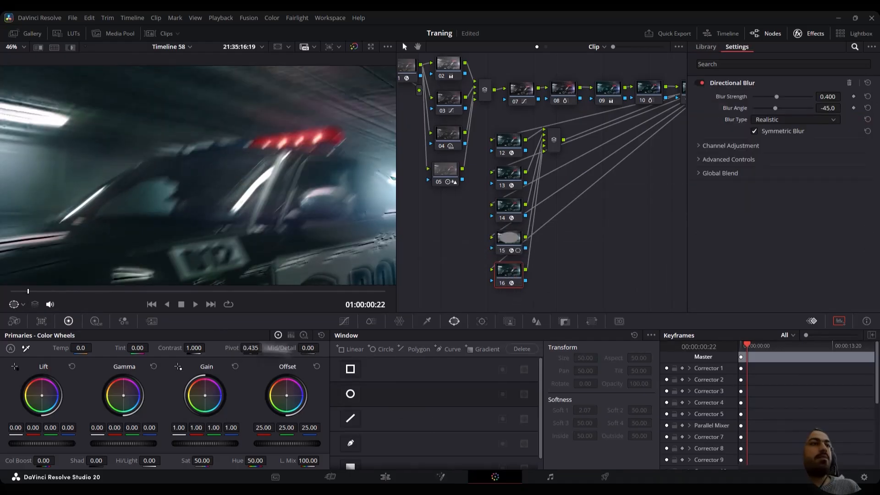
Limit node 16 to an inverted circle window with aspect 70.72 and softness 6.23, and set the Directional Blur Global Blend to 0.357.
click(349, 395)
drag(256, 236, 294, 275)
drag(292, 175, 367, 179)
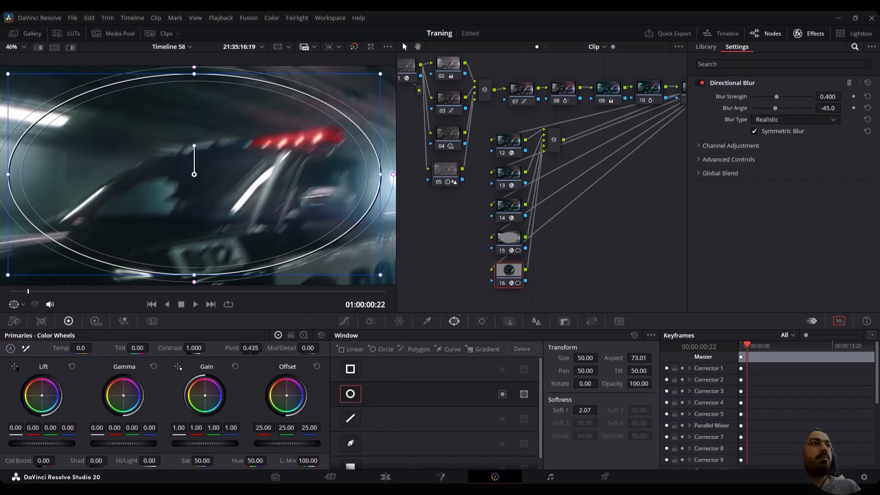
click(501, 394)
click(709, 173)
drag(732, 186, 773, 186)
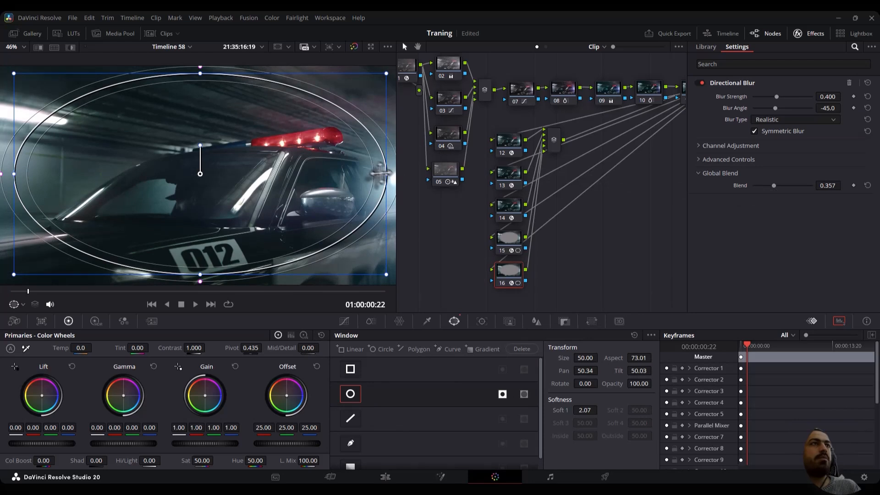
drag(333, 161, 332, 161)
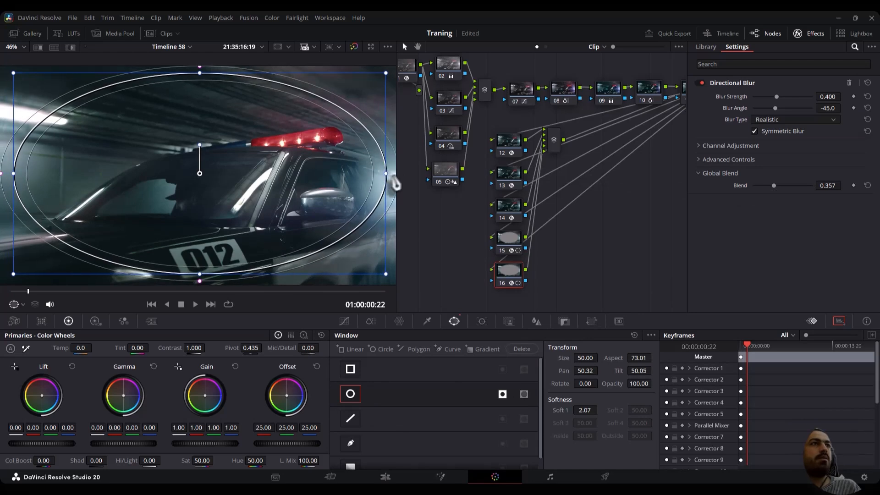
drag(392, 181, 410, 183)
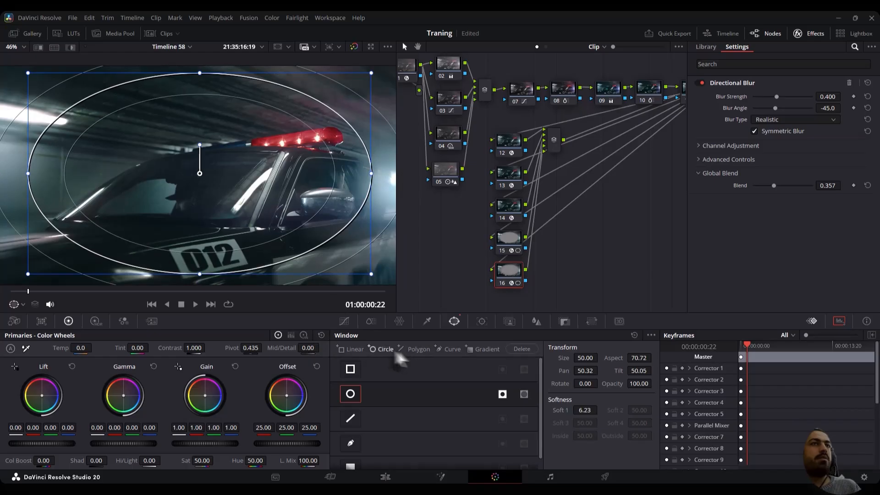
Add serial node 18 after the layer mixer, moved down beside node 14, and add default anchors to its custom curve.
drag(557, 135, 567, 212)
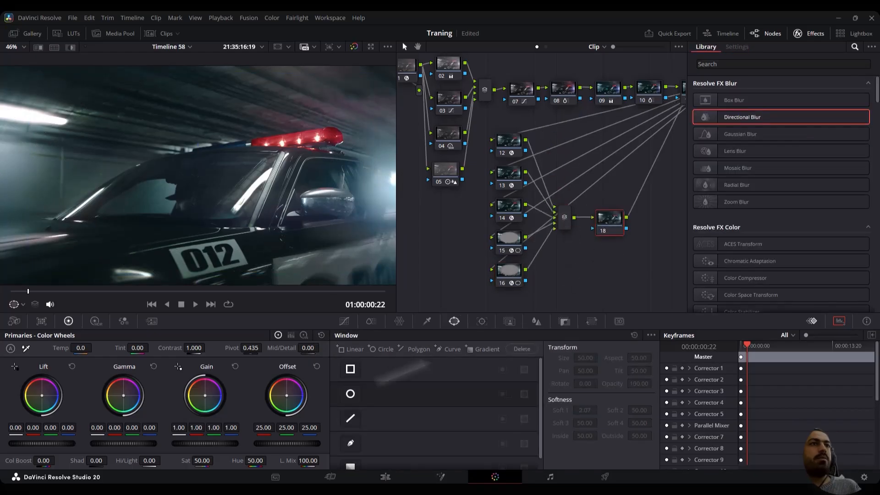
click(344, 321)
click(650, 335)
click(661, 415)
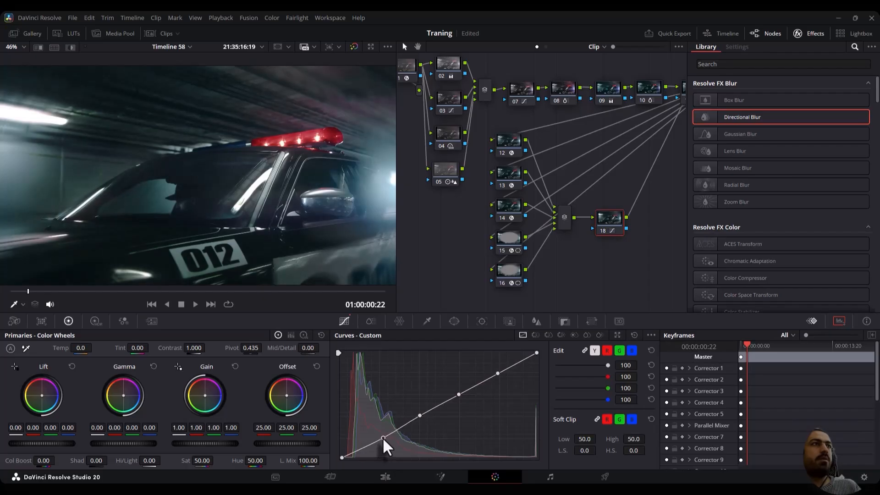
Add serial nodes 19 and 20 after node 18 and place node 20 below them.
key(alt+s)
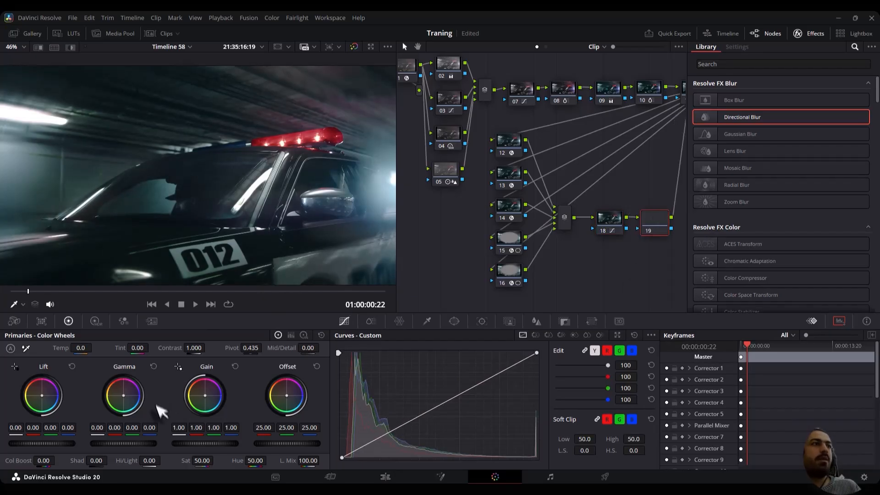
key(alt+s)
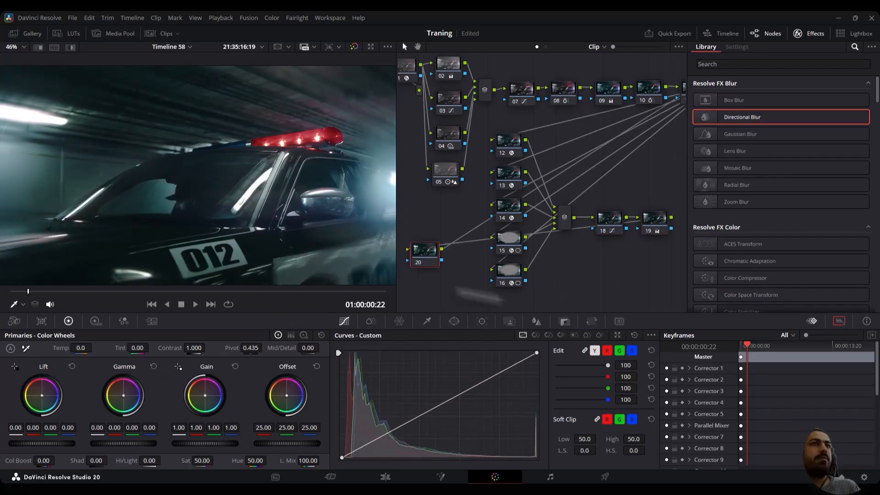
drag(422, 265, 589, 306)
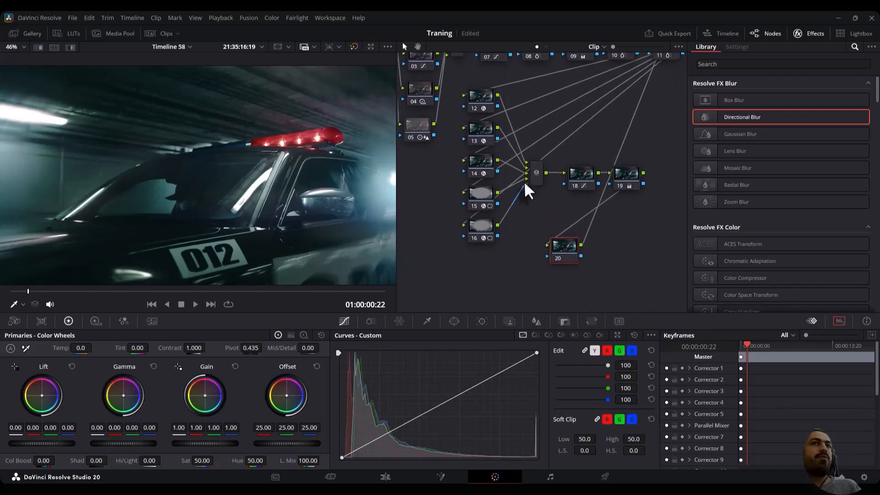
Search the effects for "loo", apply Film Look Creator to node 20, and set Fade 0.031, White Balance 6186 and Tint -17.4.
text(loo)
drag(752, 99, 560, 247)
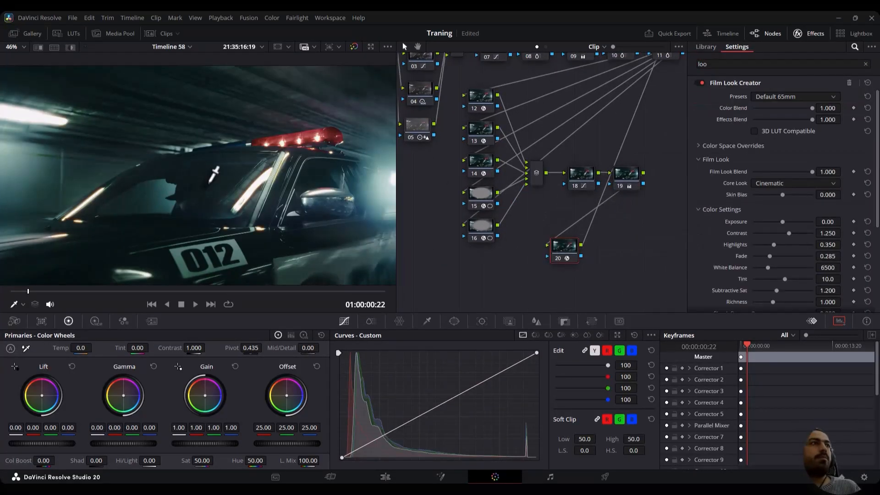
scroll(214, 173, down, 1)
drag(102, 300, 241, 305)
drag(757, 256, 780, 282)
drag(279, 296, 300, 284)
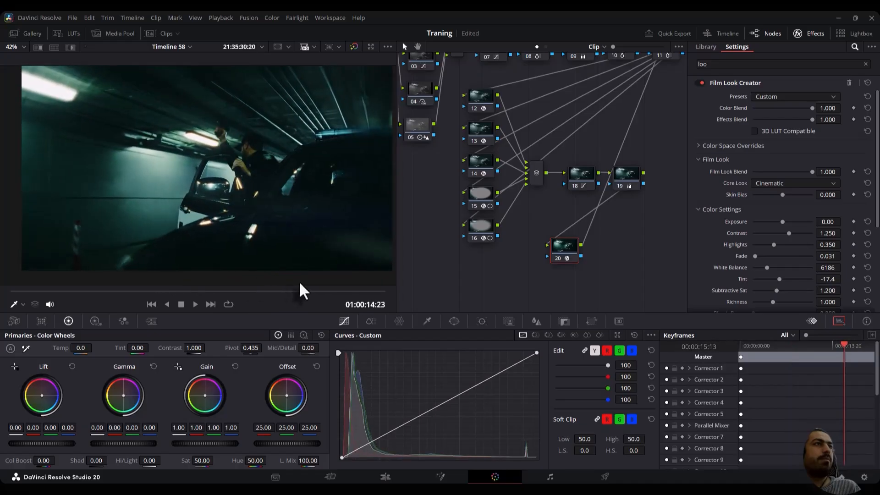
Switch to Chrome and browse the "cinematic crime scene movie color grade" image results for grading references.
mouse_move(315, 489)
click(316, 451)
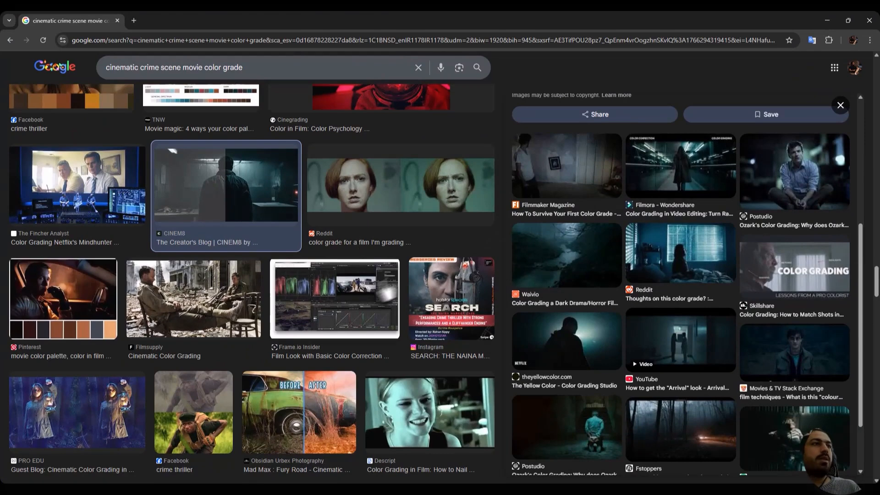
scroll(374, 299, down, 5)
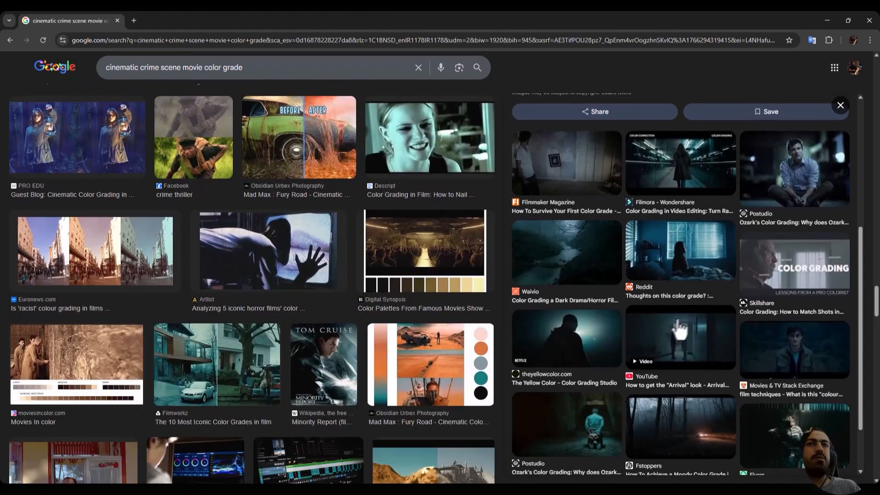
scroll(703, 320, down, 1)
scroll(665, 326, down, 1)
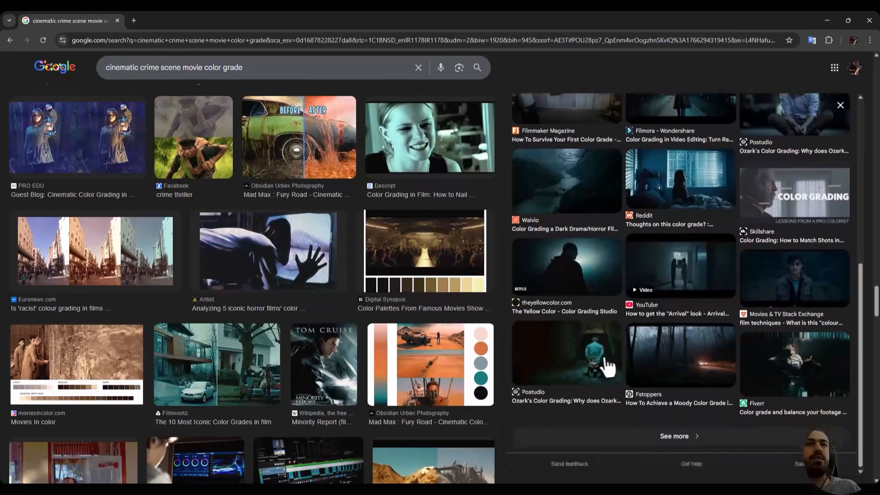
Open the Postudio Ozark color grading image, browse its related teal references, and return to DaVinci Resolve.
click(582, 356)
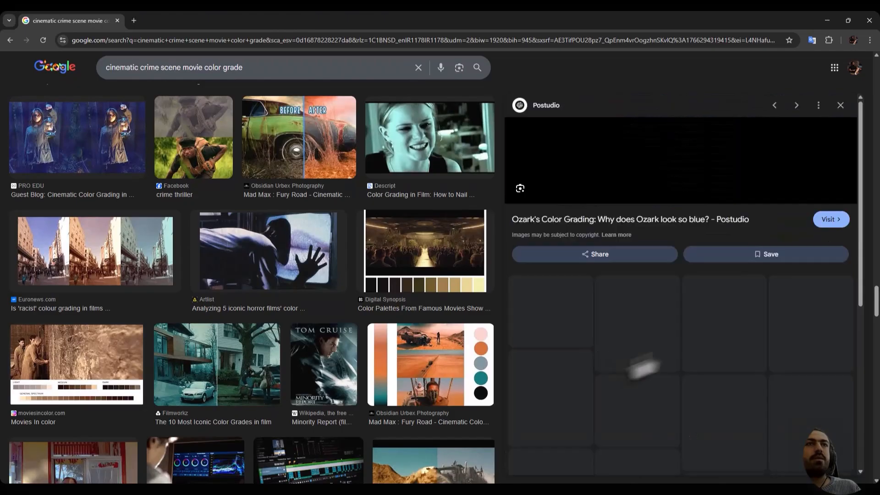
scroll(655, 298, down, 3)
scroll(656, 300, down, 3)
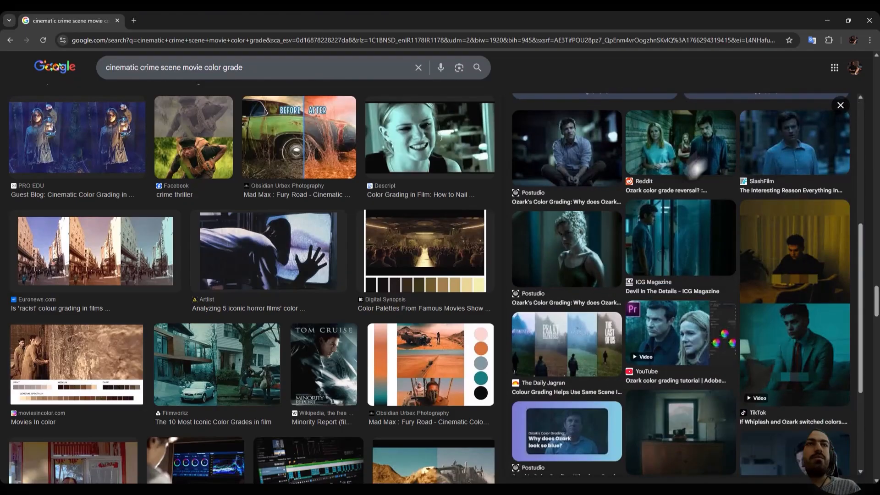
scroll(664, 294, down, 1)
key(super+Down)
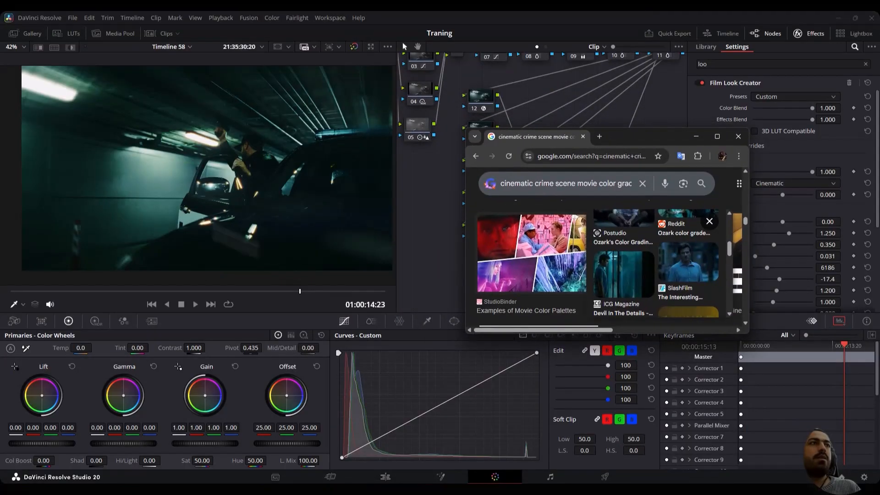
click(695, 136)
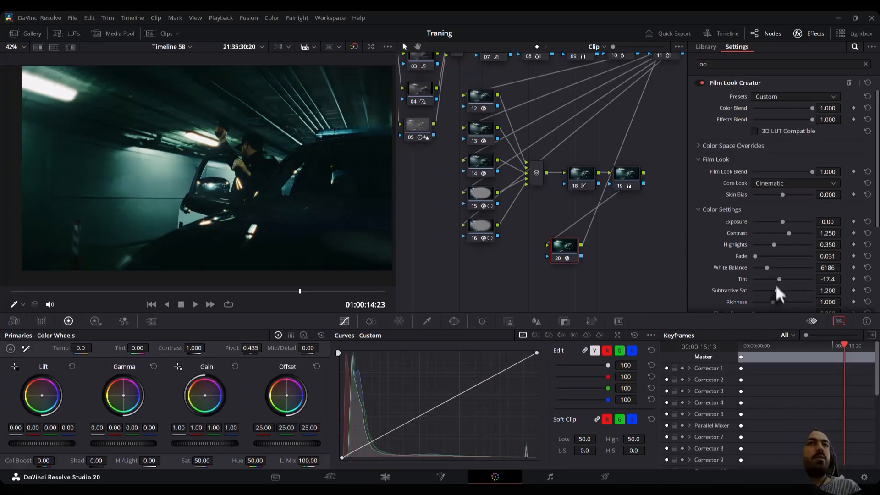
Set the Film Look Creator's White Balance to 5767 and Tint to -61.6 on node 20, and check other frames of the clip.
mouse_move(782, 277)
mouse_down()
mouse_move(793, 279)
mouse_move(780, 280)
mouse_move(783, 269)
mouse_up()
click(358, 292)
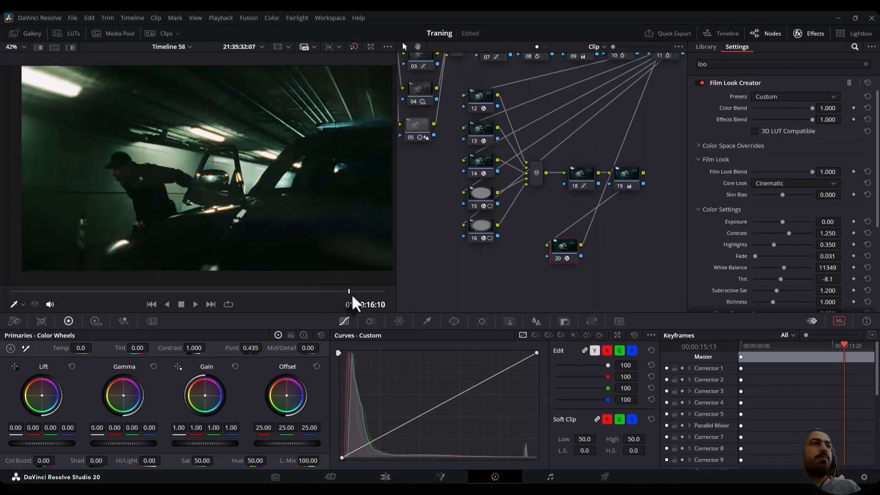
drag(360, 298, 137, 291)
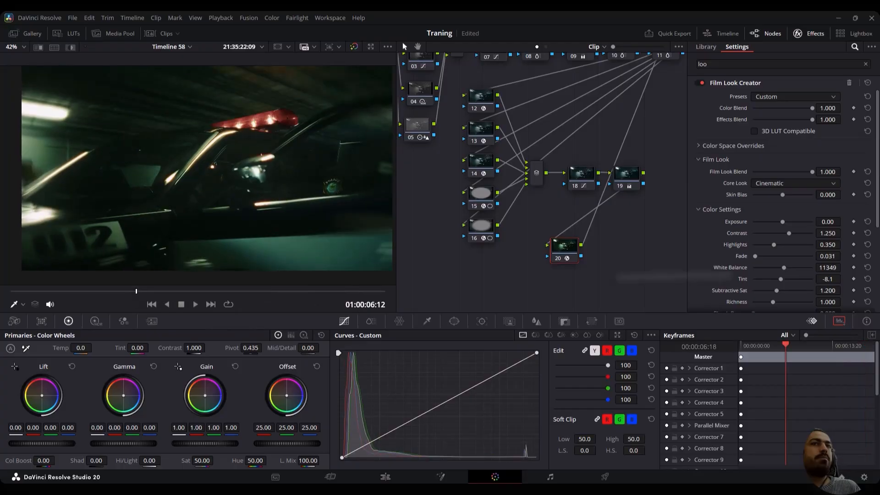
drag(768, 268, 771, 279)
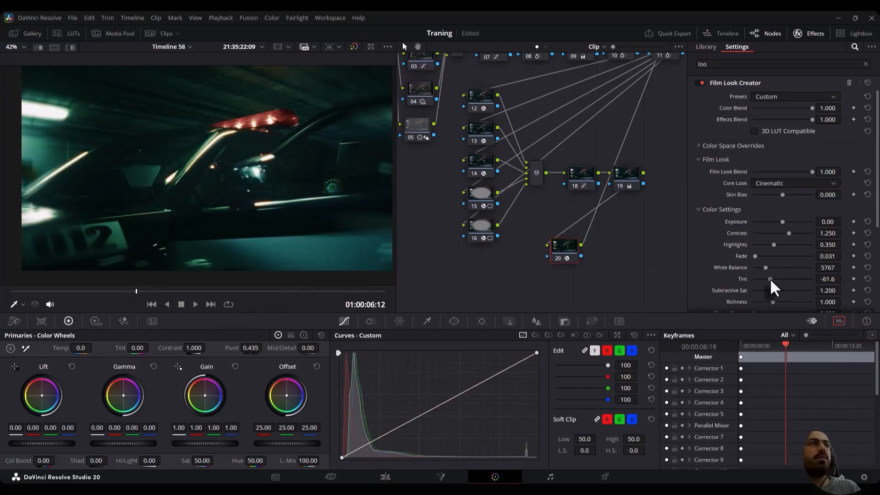
scroll(446, 212, up, 3)
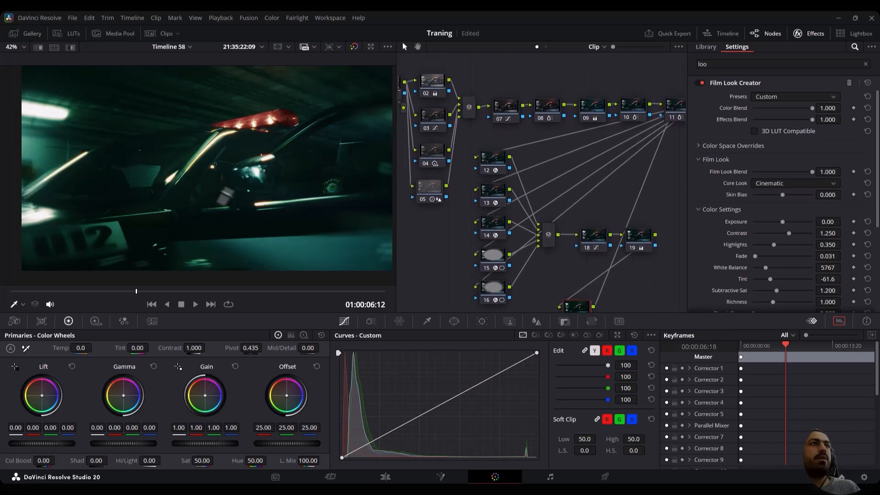
drag(49, 292, 311, 293)
Add serial node 21 after node 20, search the effects for "spl" and apply Split Tone to the new node.
scroll(540, 170, down, 3)
drag(540, 170, 539, 165)
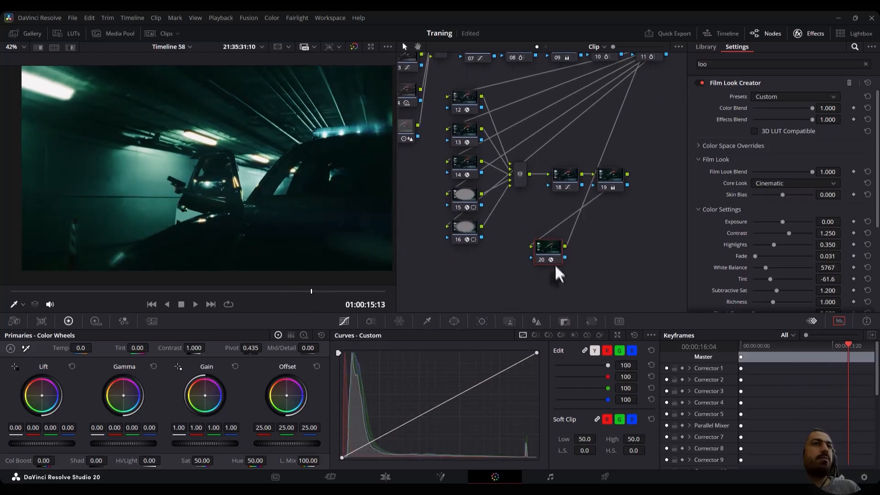
key(alt+s)
click(723, 65)
text(loo)
key(BackSpace)
key(BackSpace)
key(BackSpace)
text(spl)
drag(733, 100, 591, 248)
Set Split Tone's Strength to 0.527 and Pivot to 0.907, and try Hue Angle 254.0 and 175.8 on different frames.
drag(780, 119, 815, 144)
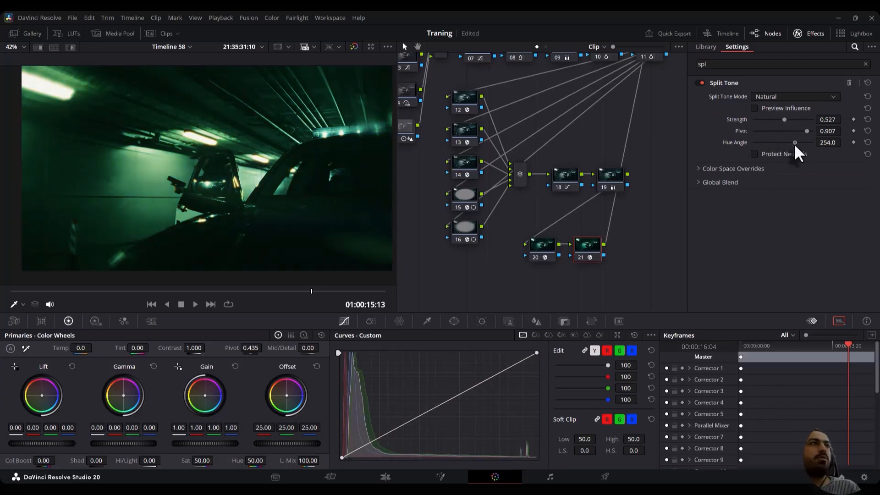
drag(75, 301, 373, 310)
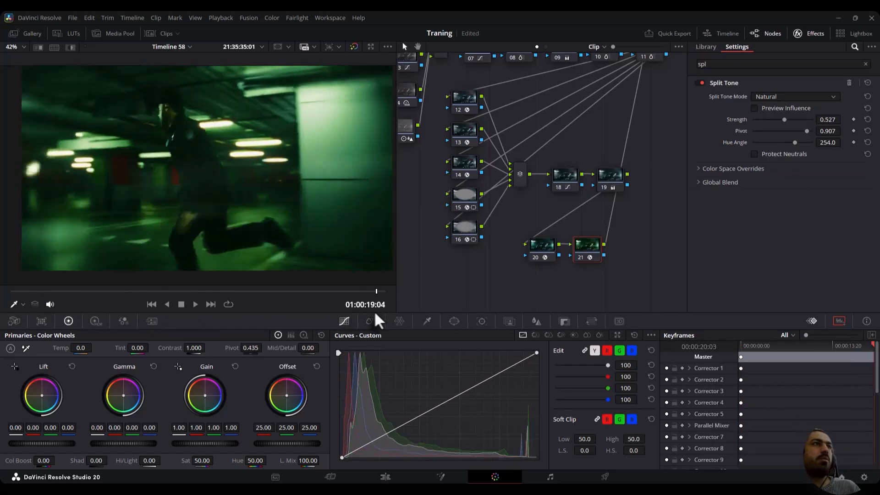
mouse_move(787, 142)
mouse_down()
mouse_move(742, 142)
mouse_move(782, 153)
mouse_up()
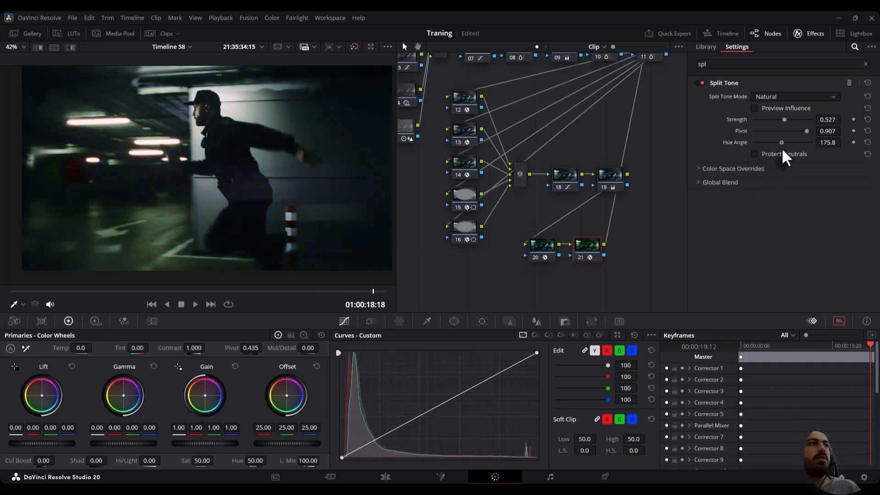
Keyframe Split Tone's Hue Angle from 0.0 on the clip's first frame to its maximum at the clip's end.
drag(225, 292, 4, 292)
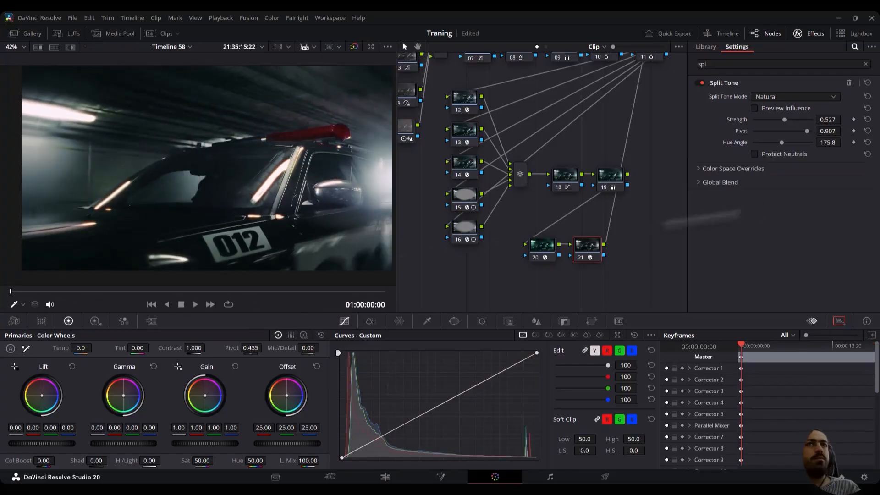
drag(781, 142, 744, 142)
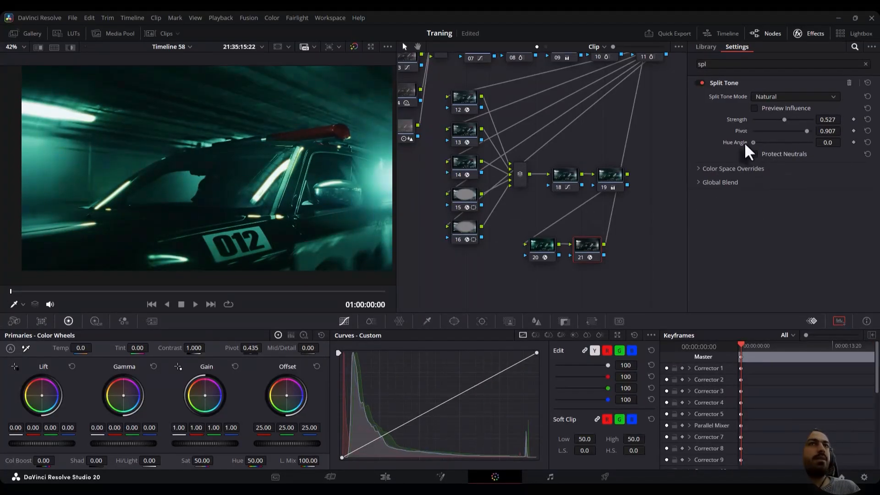
click(853, 142)
drag(793, 145, 834, 148)
Play the clip from its start and review the animated hue shift in the full-screen viewer.
drag(386, 292, 1, 320)
key(space)
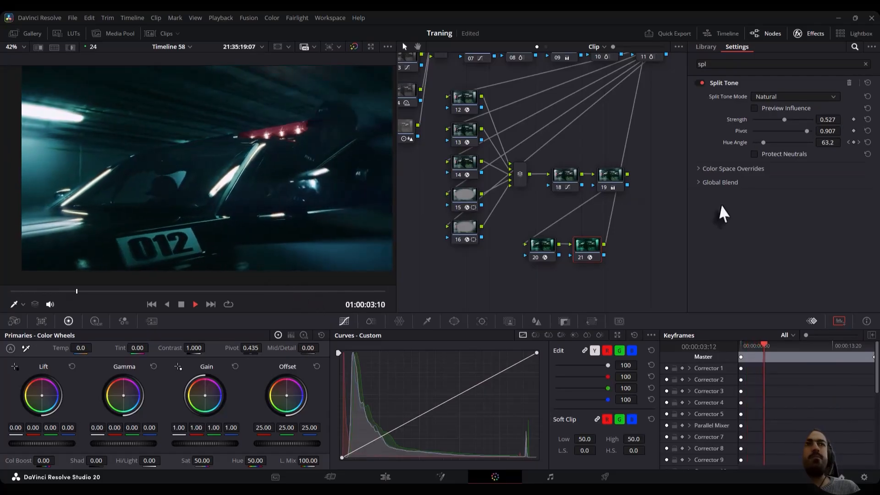
key(ctrl+f)
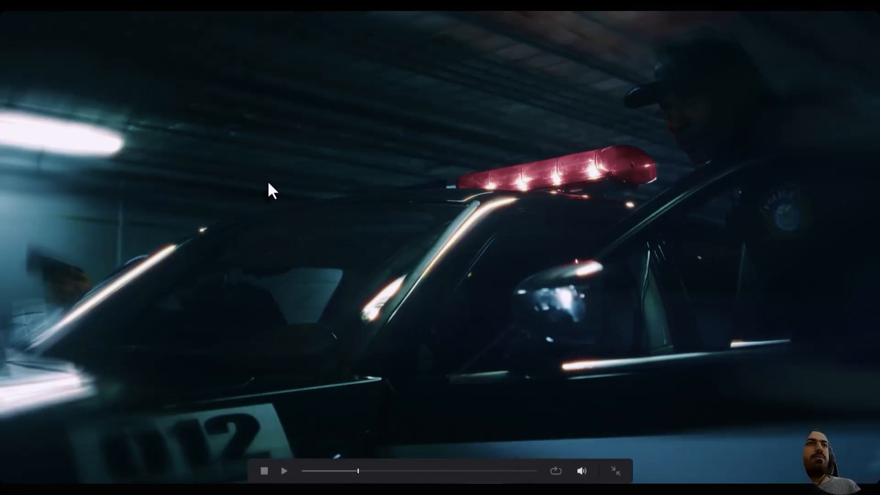
key(space)
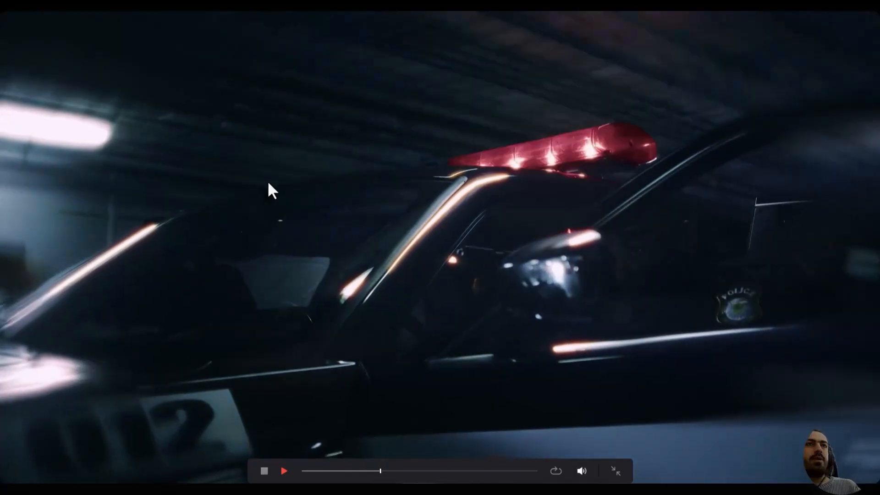